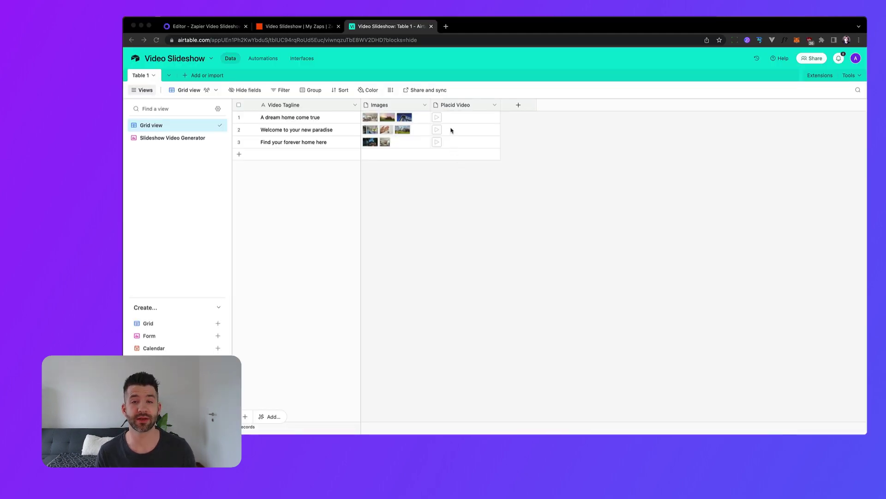
Step: Open the first record's generated Placid video, 'A dream home come true', for viewing
click(442, 120)
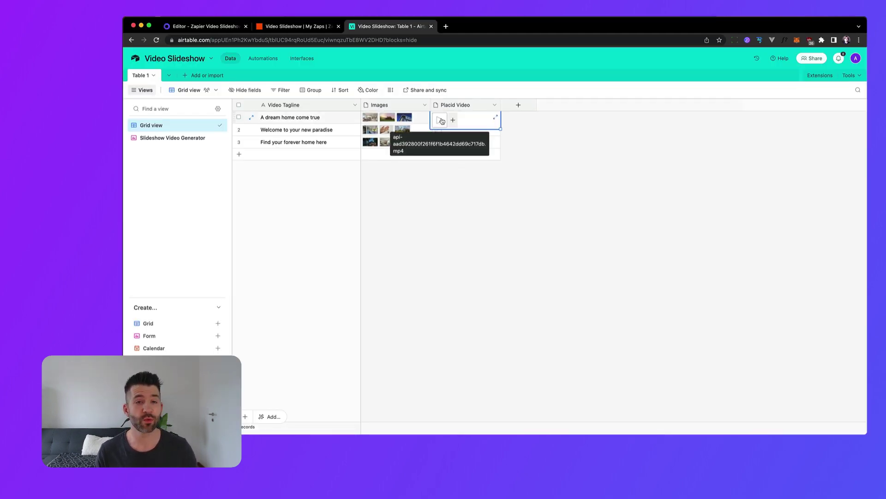
click(441, 120)
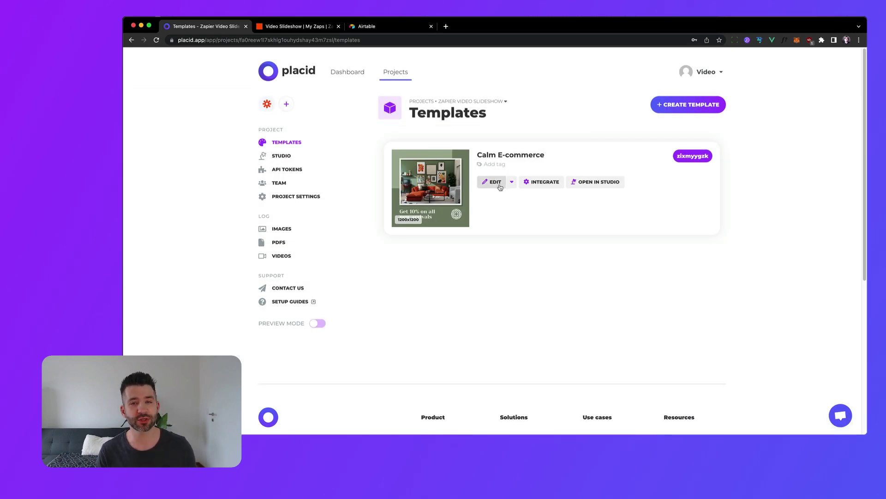
Step: In the Calm E-commerce template, change the lower bg-dark-1 rectangle's fill to a slightly different green
click(498, 181)
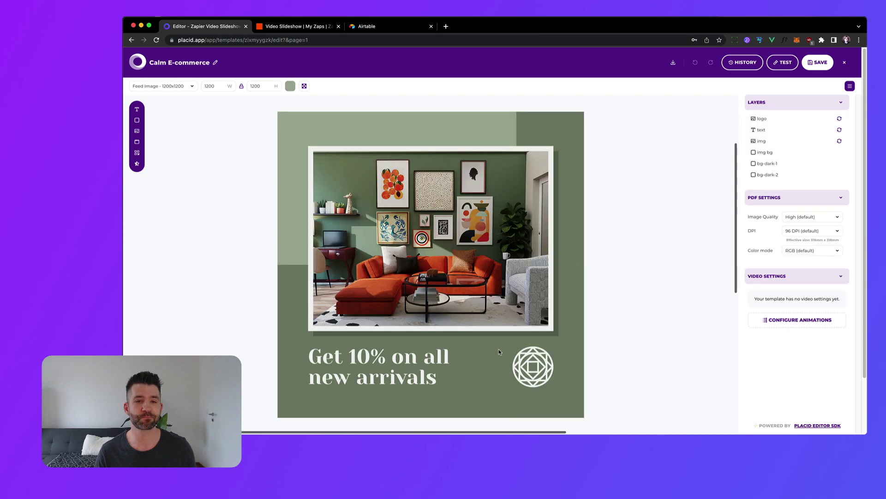
click(569, 331)
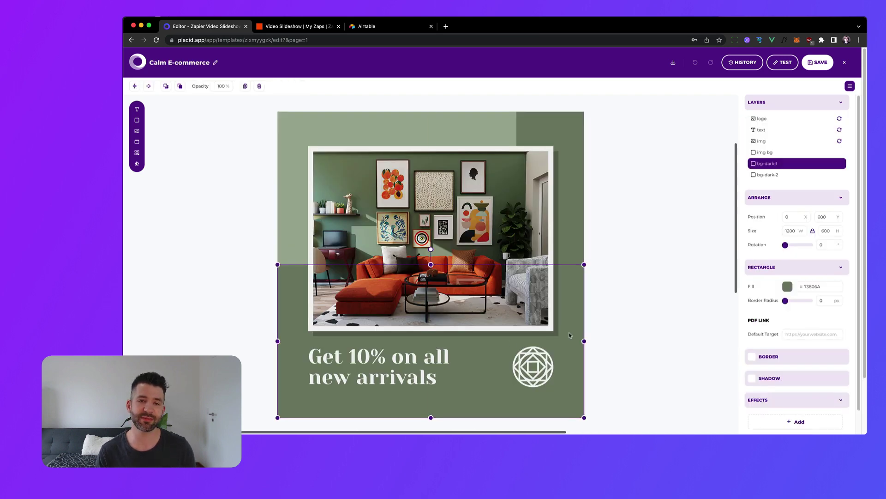
click(787, 286)
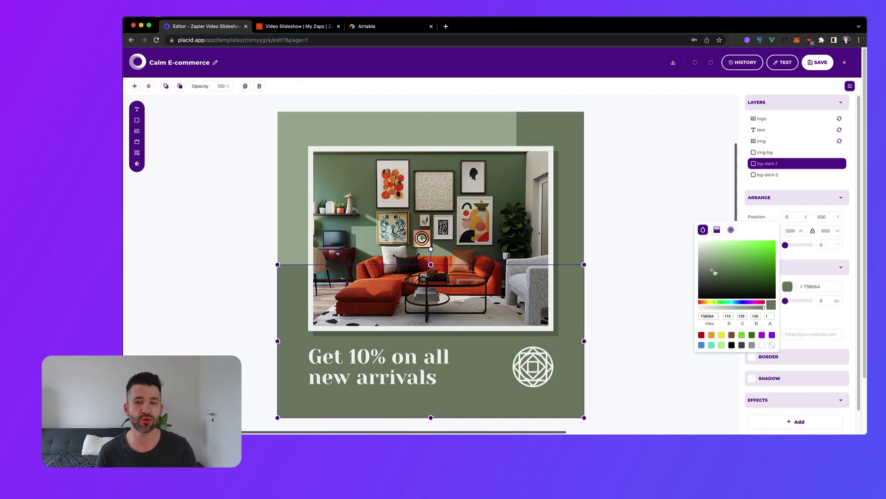
drag(714, 272, 711, 272)
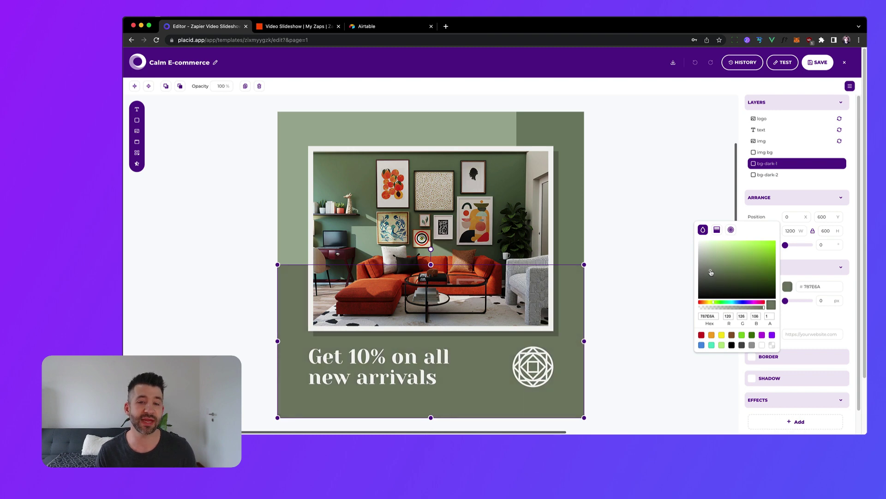
click(628, 265)
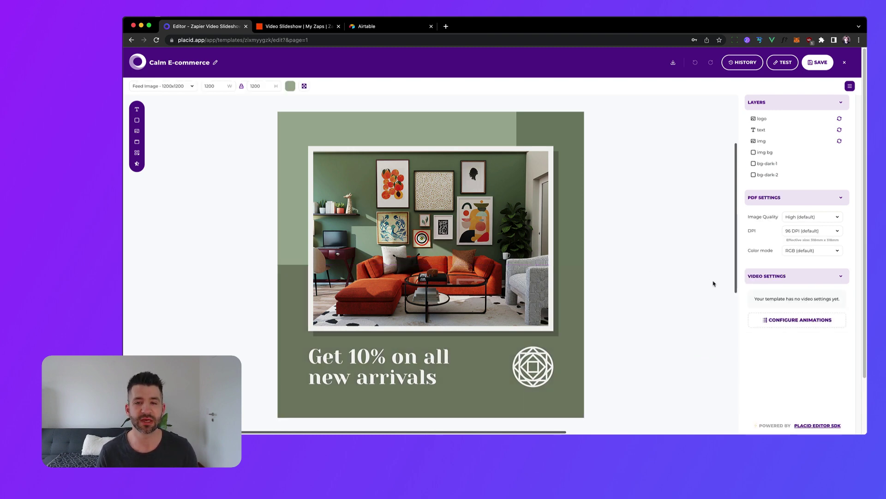
Step: Give the template a Slide entrance animation moving to the right
click(767, 319)
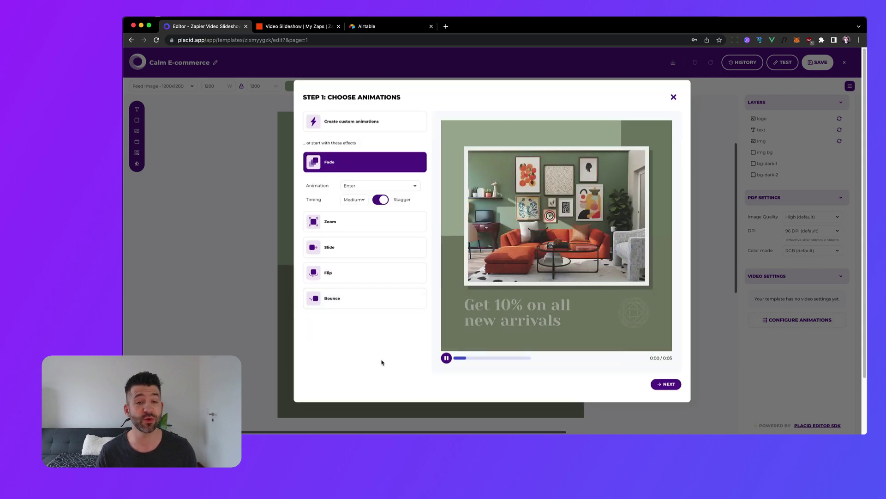
click(351, 252)
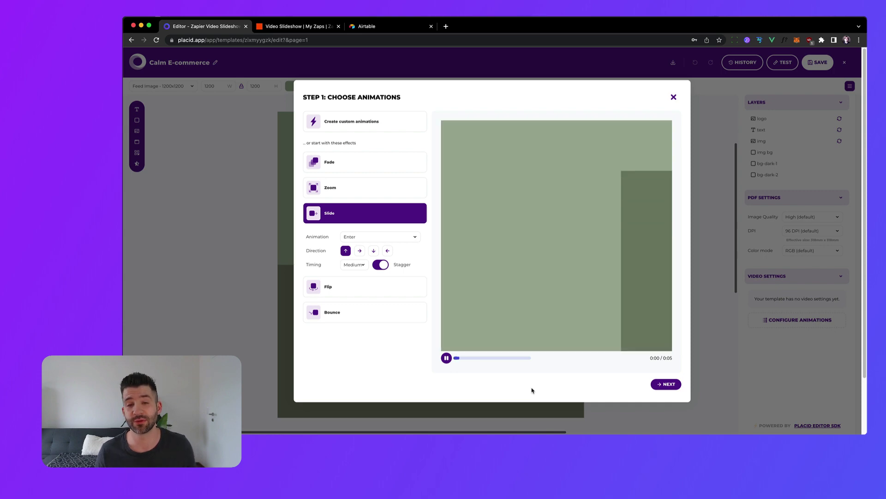
click(360, 252)
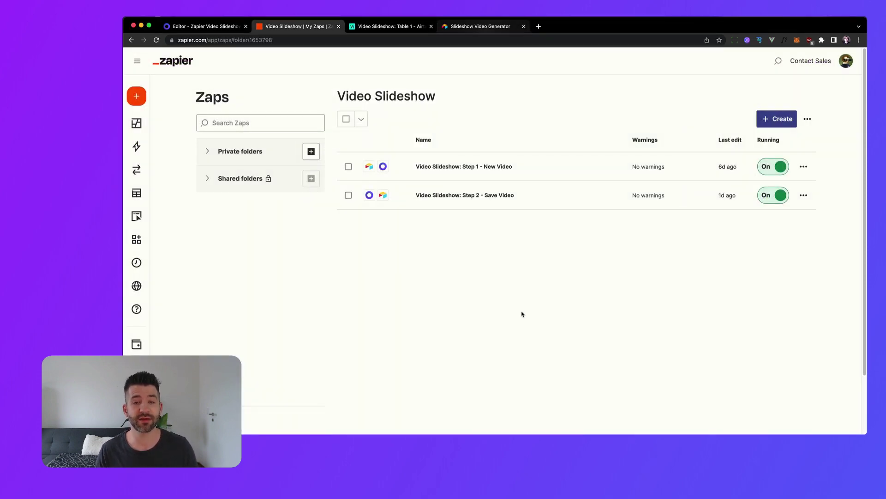
Step: Open the 'Video Slideshow: Step 1 - New Video' zap in the Video Slideshow folder
click(484, 167)
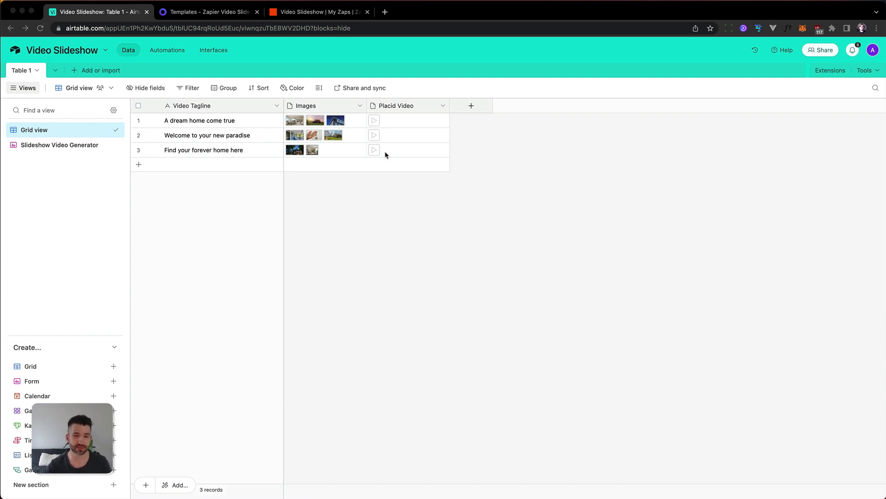
click(374, 134)
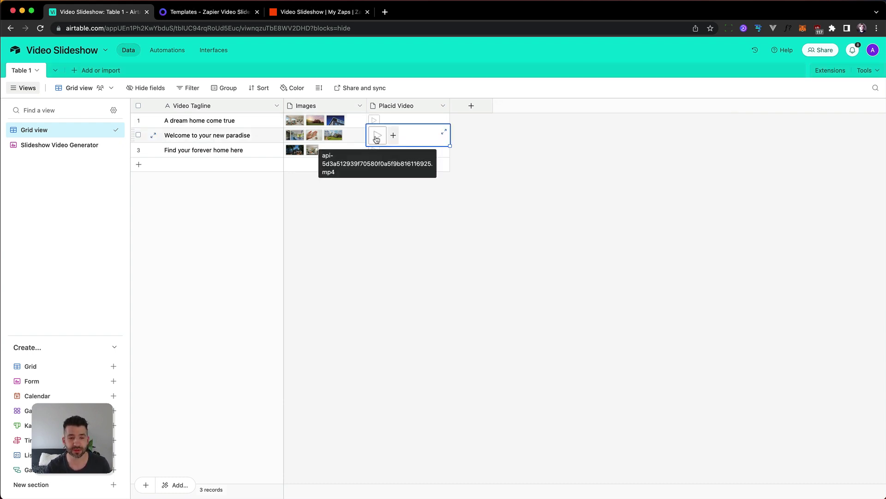
click(377, 138)
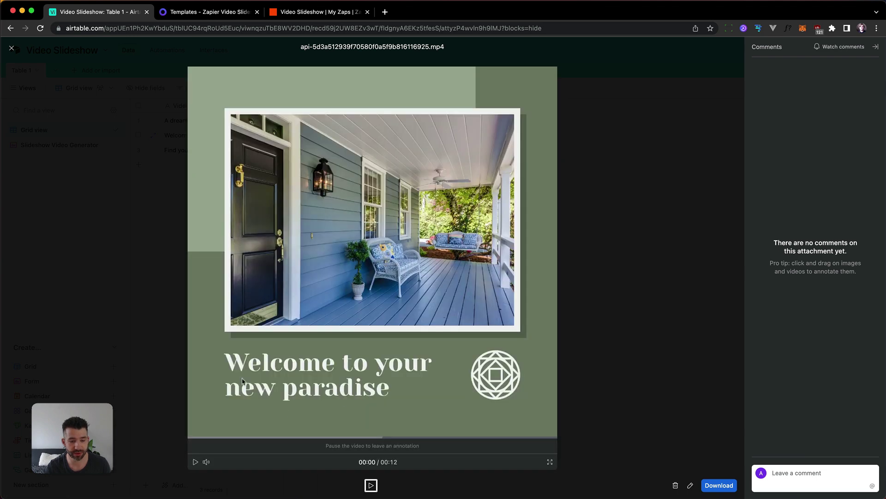
click(195, 462)
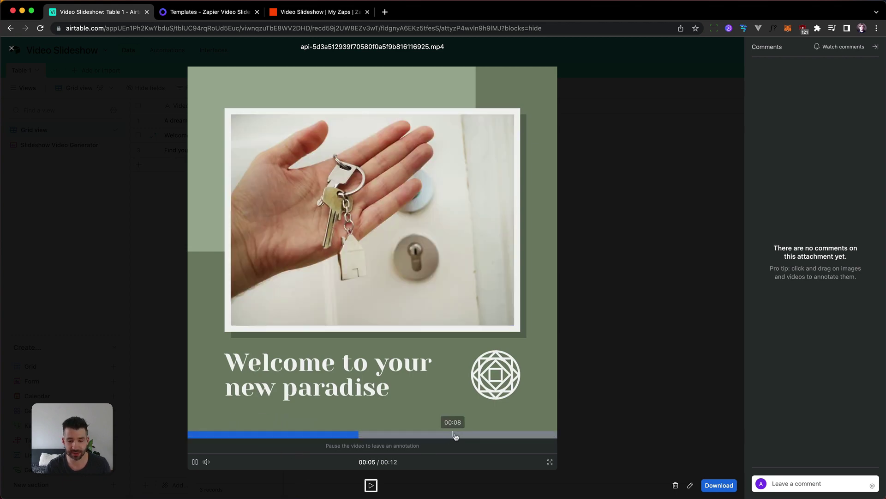
click(454, 434)
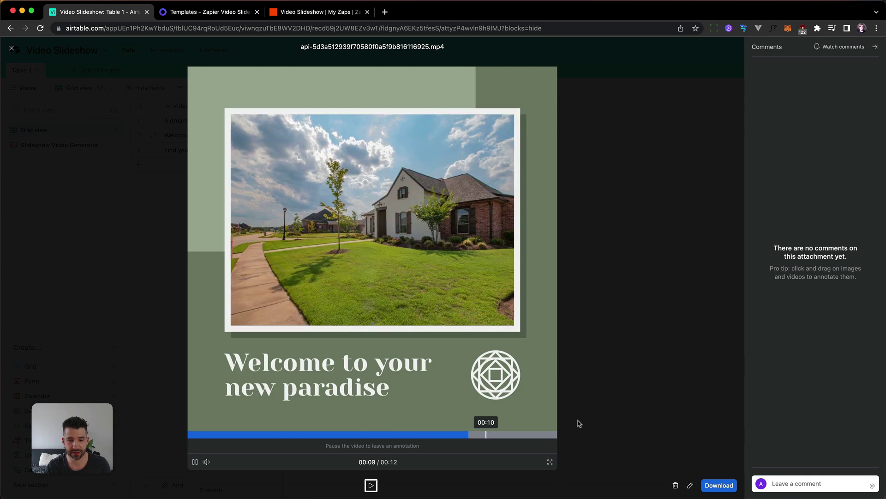
click(616, 364)
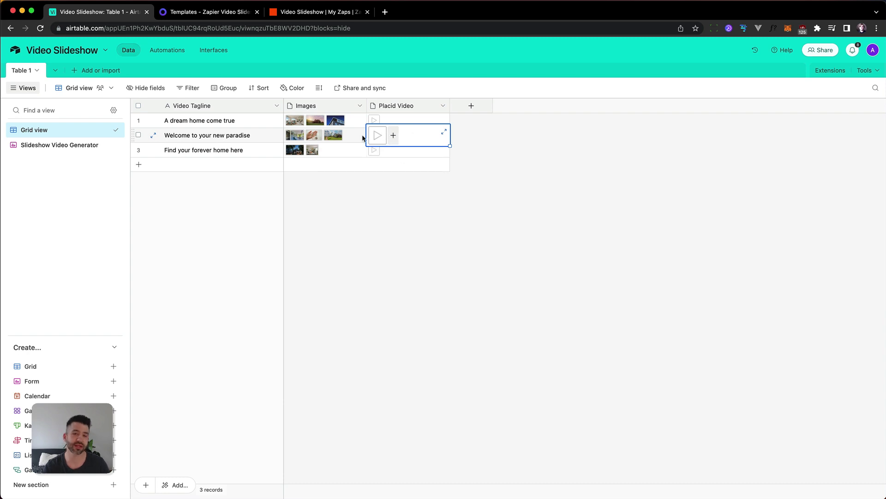
click(498, 198)
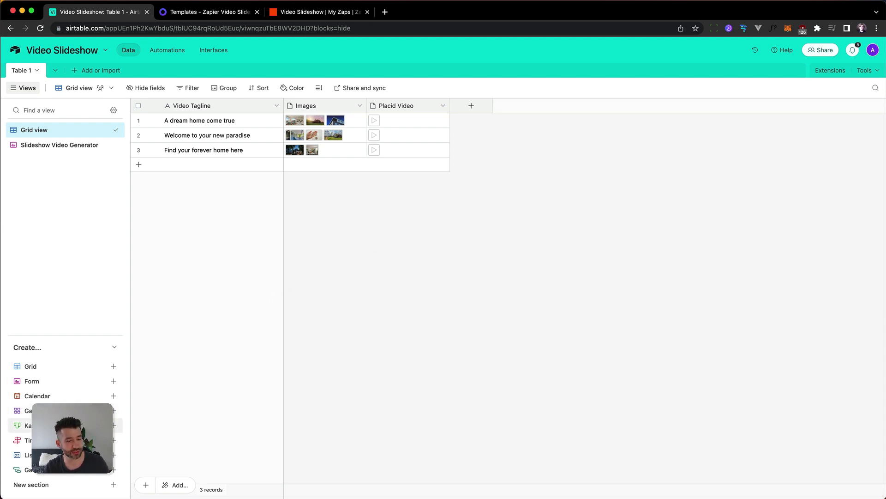
Step: Switch to the Slideshow Video Generator form view and preview its live form with Video Tagline and Images
click(28, 151)
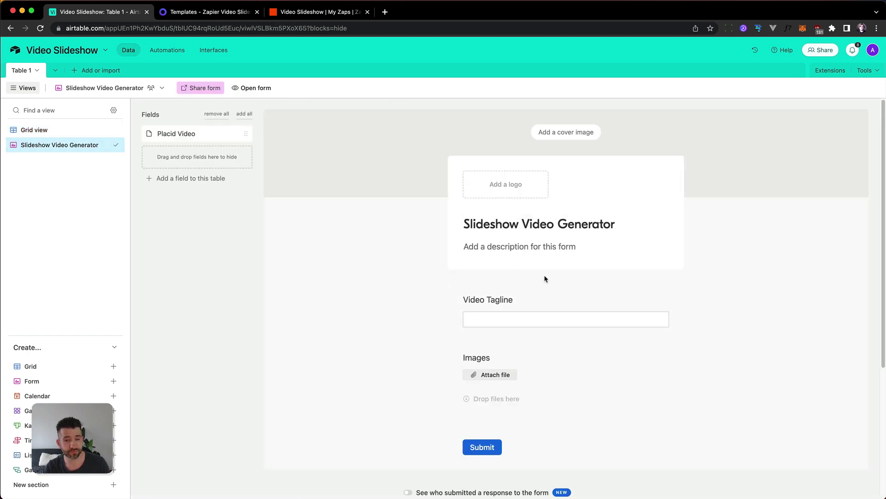
scroll(543, 279, down, 3)
scroll(538, 282, up, 3)
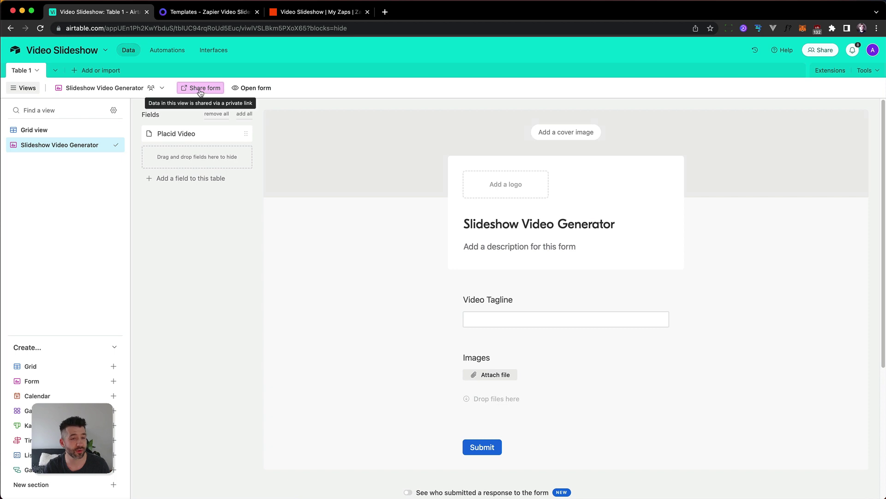
click(253, 89)
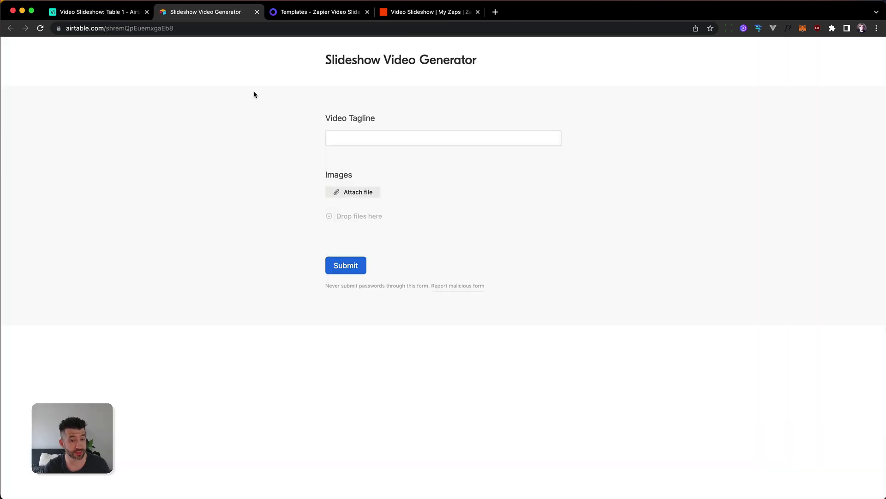
click(431, 139)
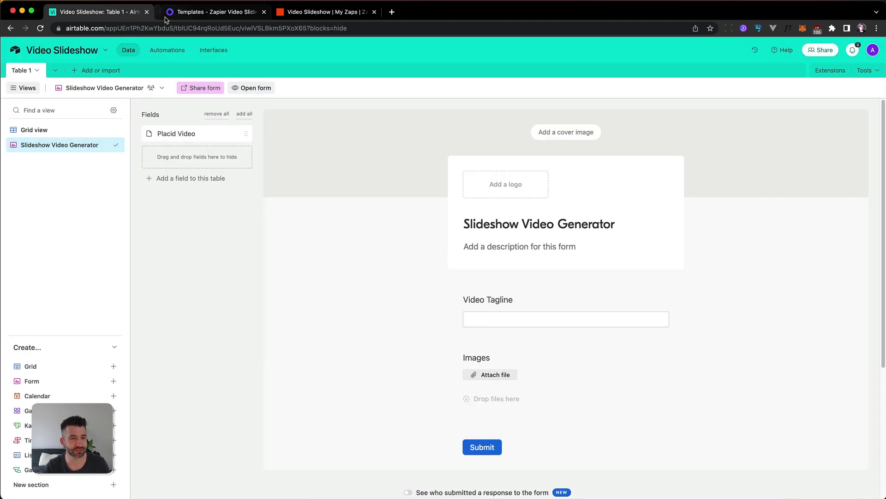
middle_click(203, 16)
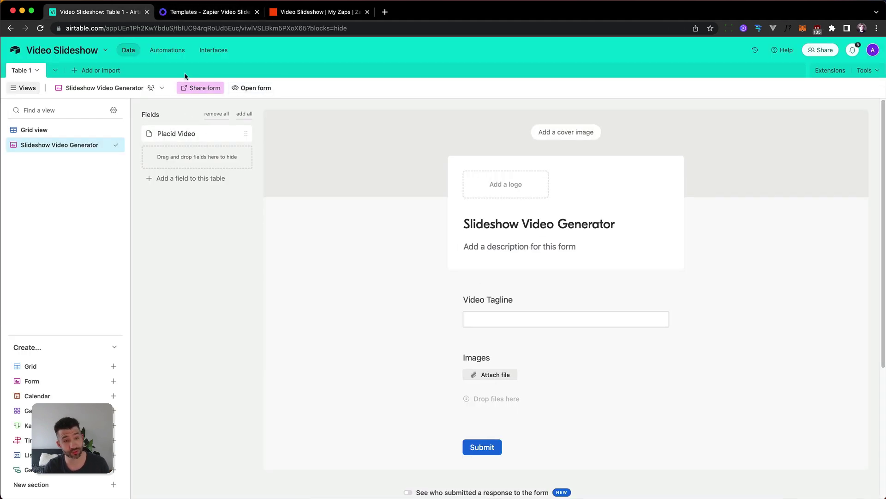
Step: Open the Calm E-commerce template in Placid's editor and select its room photo layer
click(205, 12)
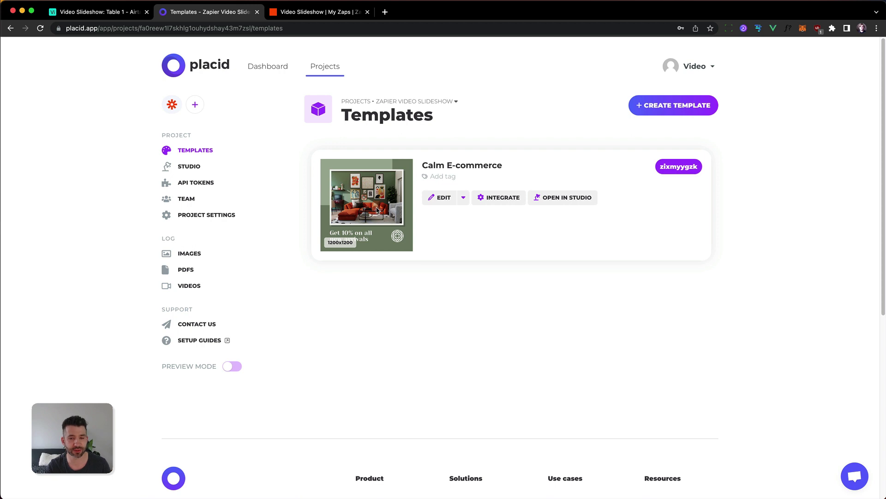
click(439, 199)
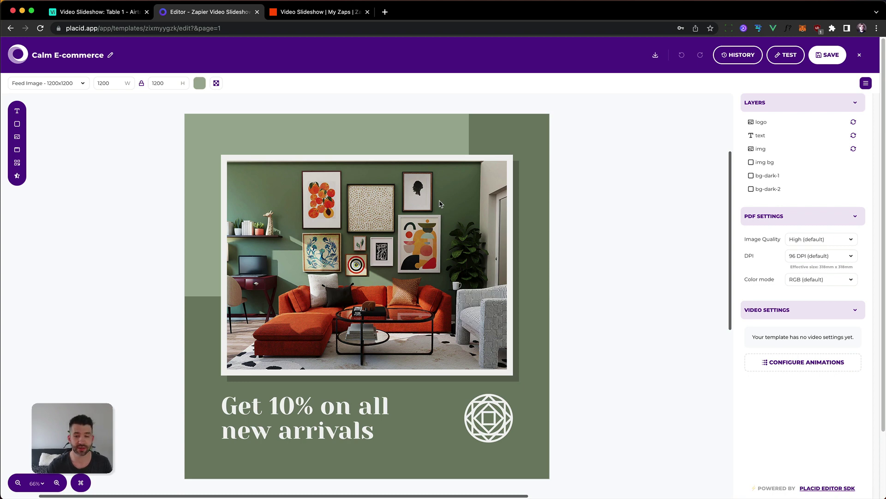
click(439, 203)
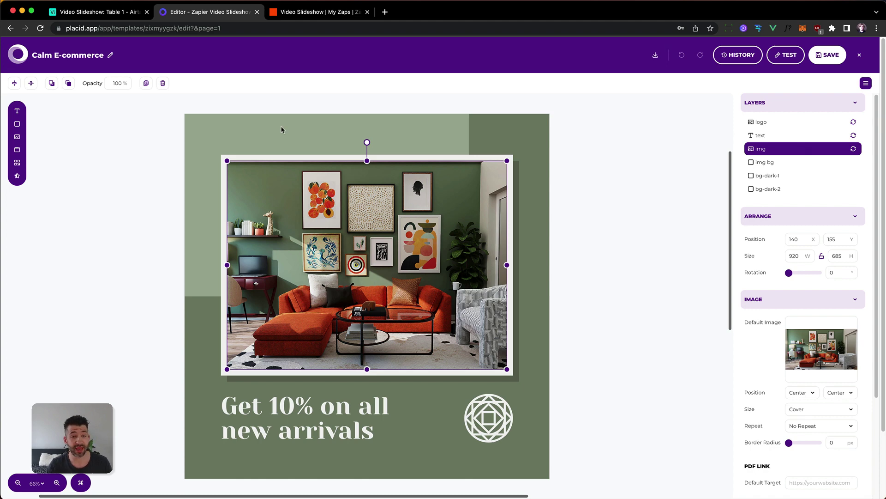
Step: Put Airtable back on Grid view, then select Placid's 'Get 10% on all new arrivals' text layer
click(119, 14)
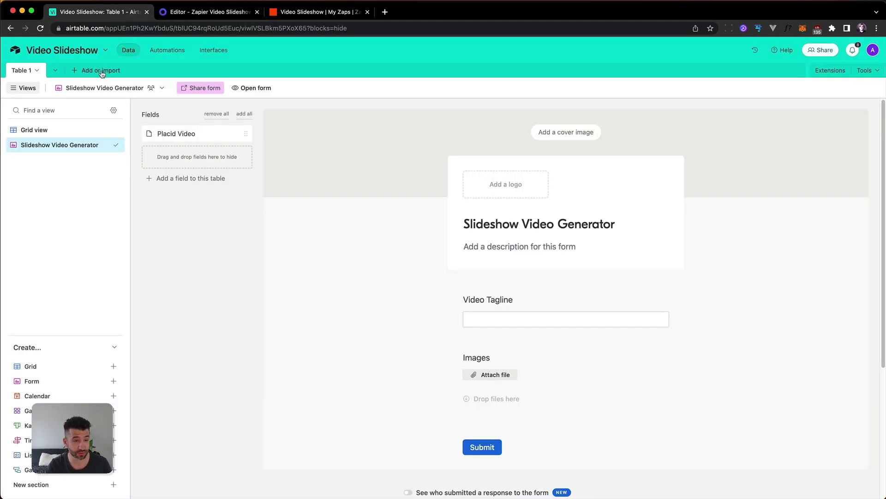
click(41, 129)
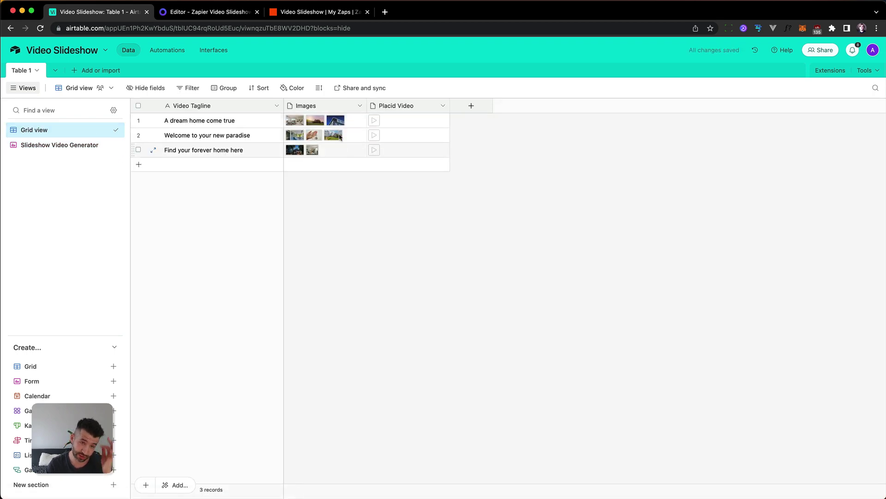
click(233, 14)
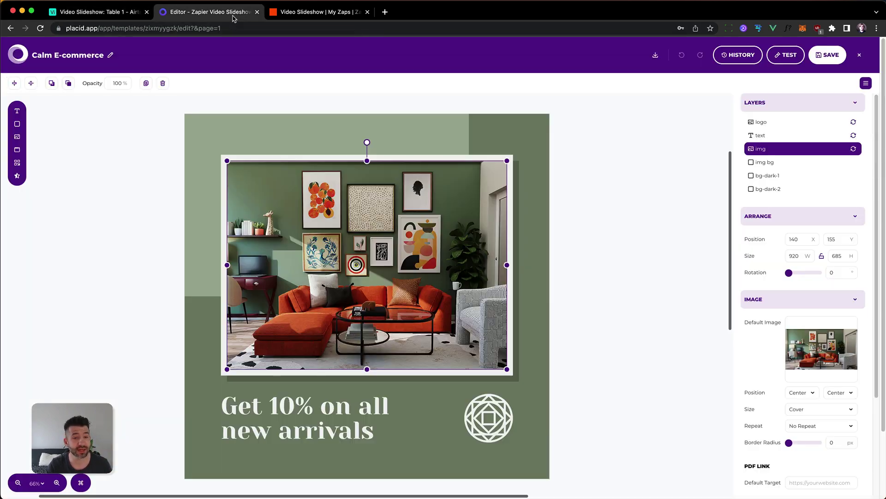
click(340, 410)
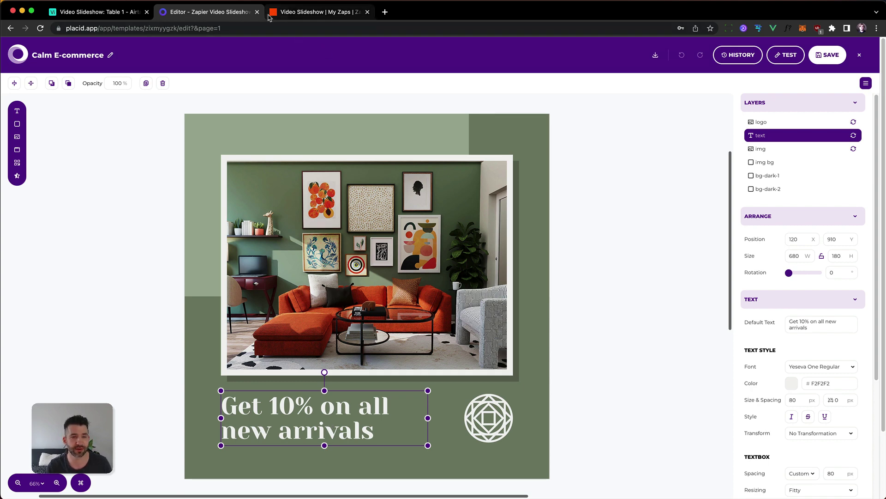
Step: Open the 'Video Slideshow: Step 1 - New Video' zap from Zapier's zaps list
click(286, 12)
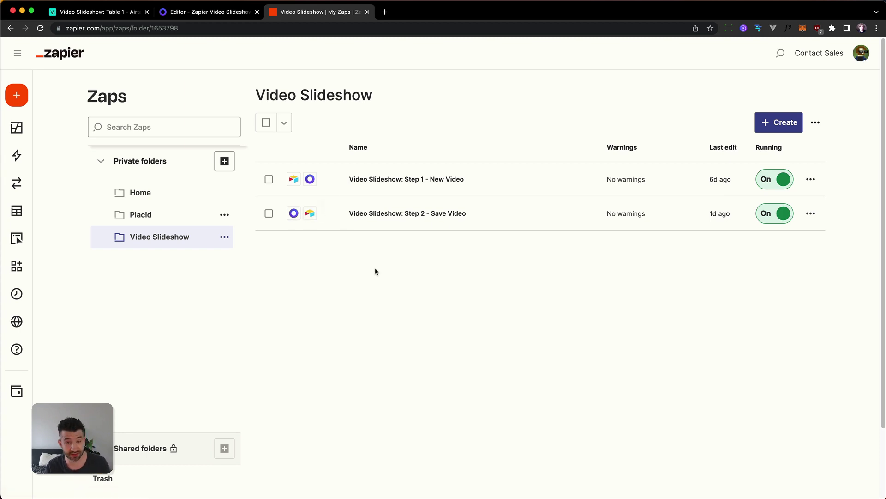
click(379, 181)
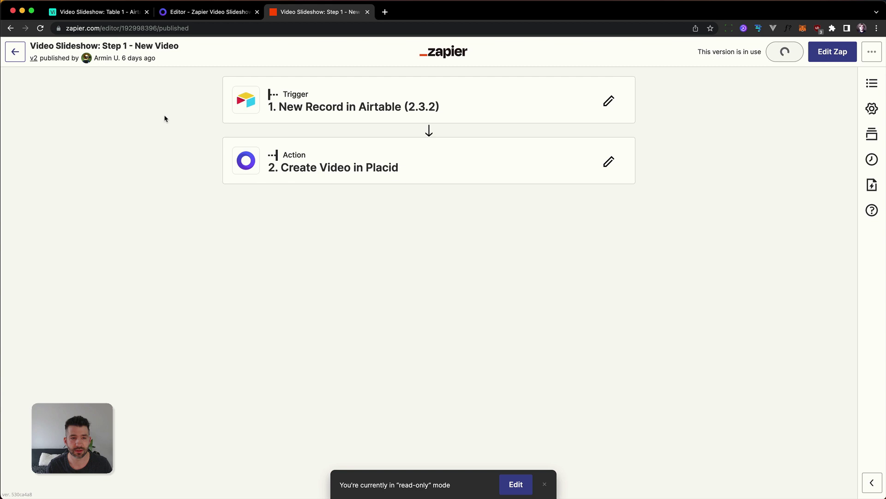
Step: Put the zap into draft editing and expand the Airtable trigger's Trigger and Test sections
click(843, 54)
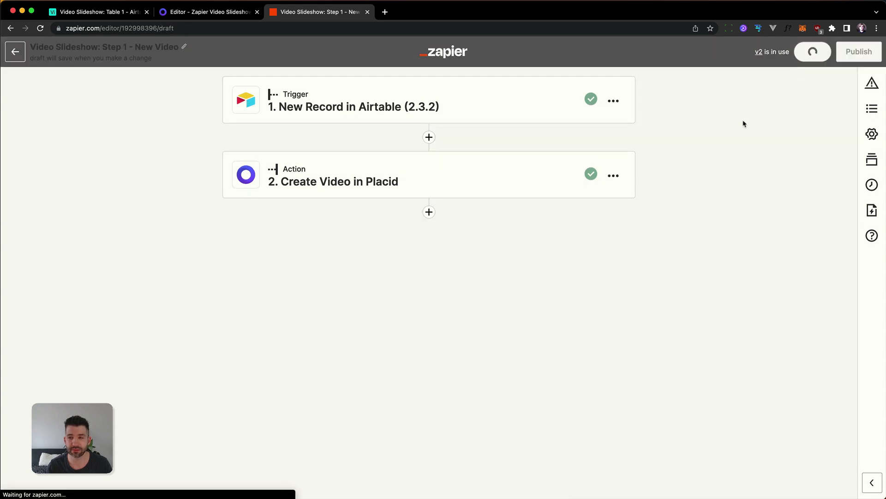
click(334, 110)
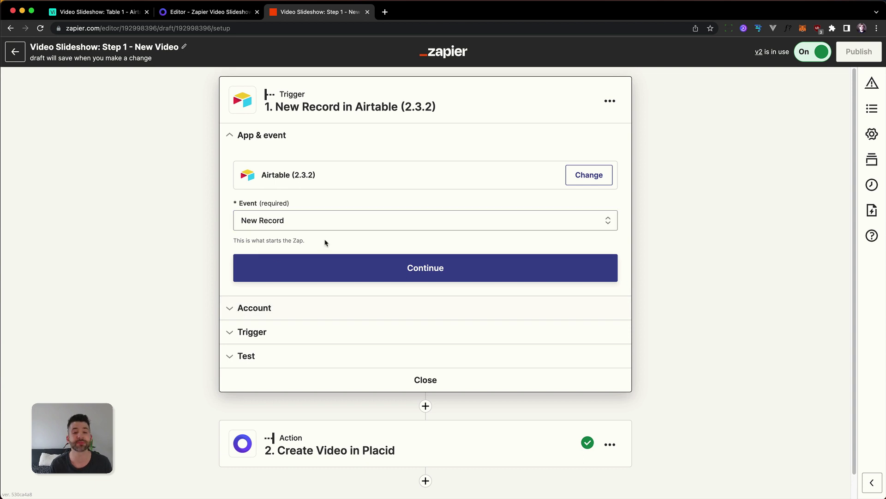
click(278, 339)
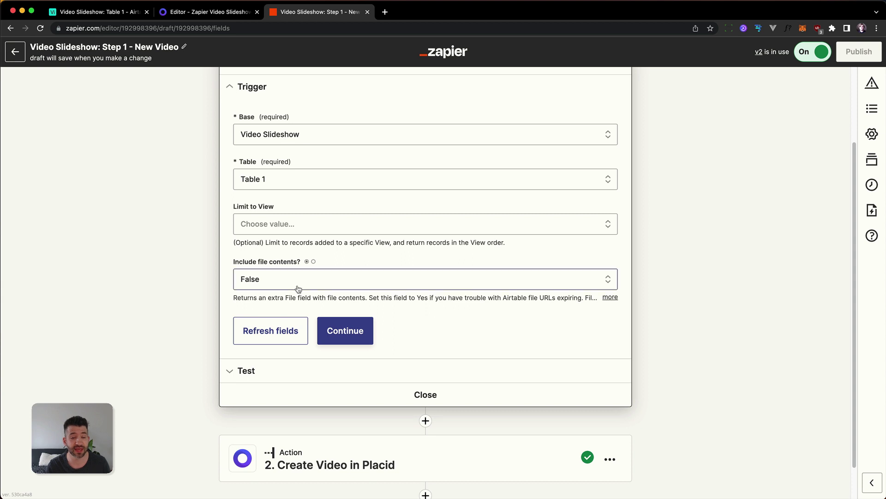
click(261, 370)
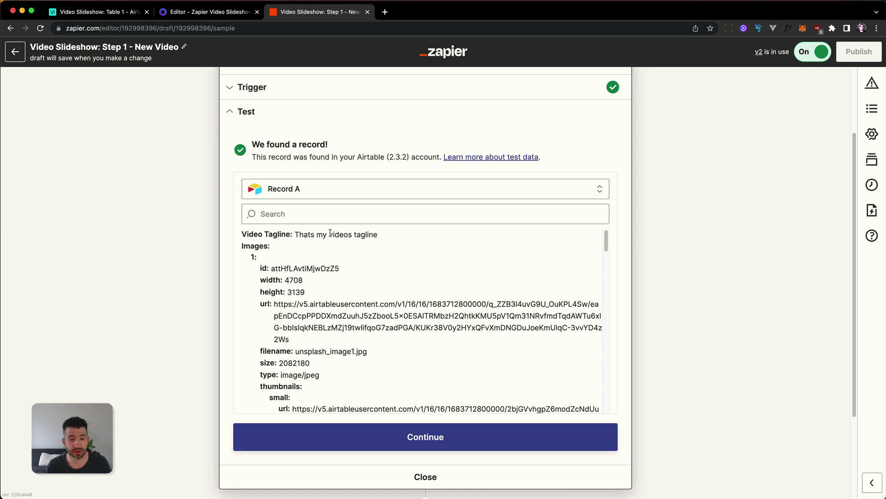
Step: Review the test's Record A data, then open the Create Video in Placid action step
drag(247, 248, 332, 252)
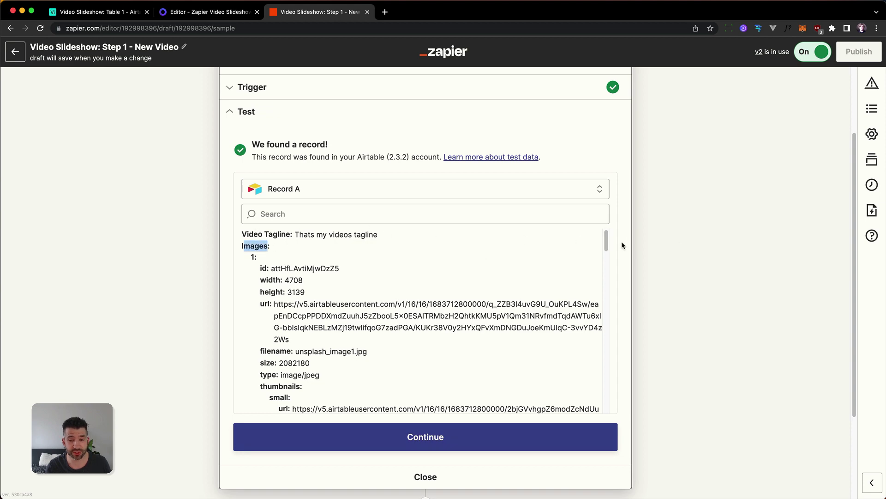
drag(606, 240, 624, 41)
scroll(457, 217, up, 3)
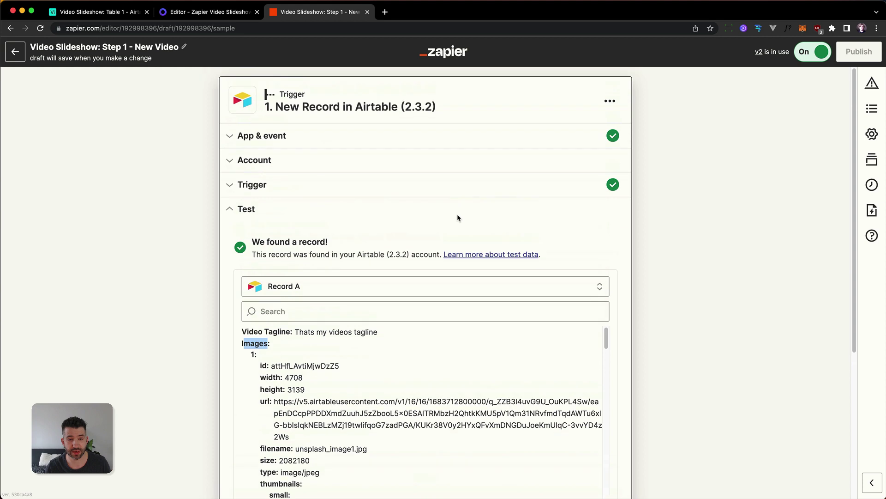
click(279, 221)
scroll(418, 400, down, 5)
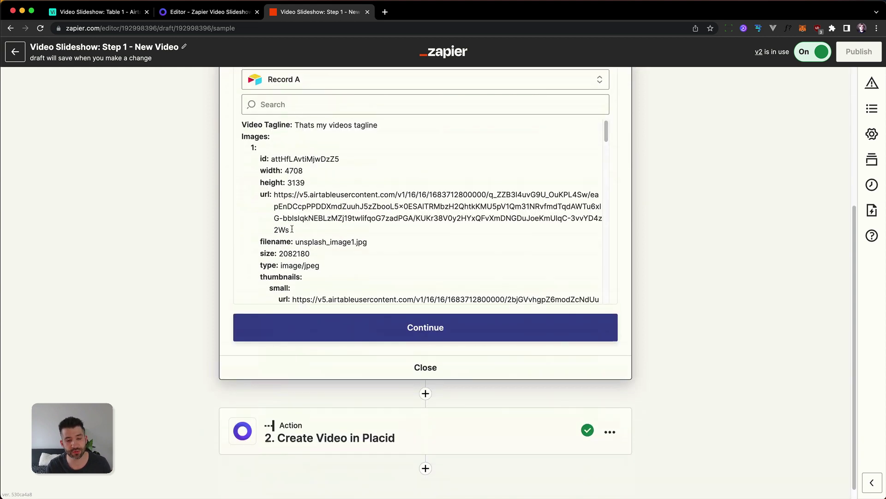
click(405, 416)
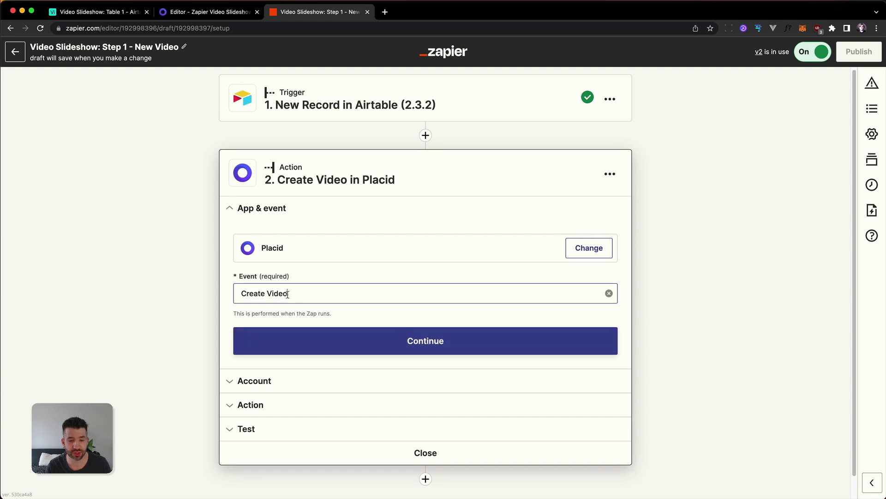
Step: Confirm the Placid action uses the Create Video event and the Calm E-commerce template
click(240, 299)
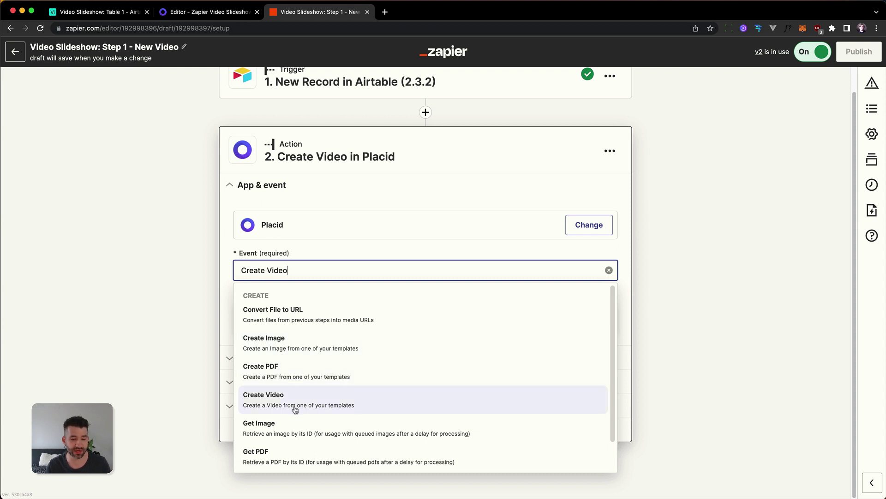
click(174, 354)
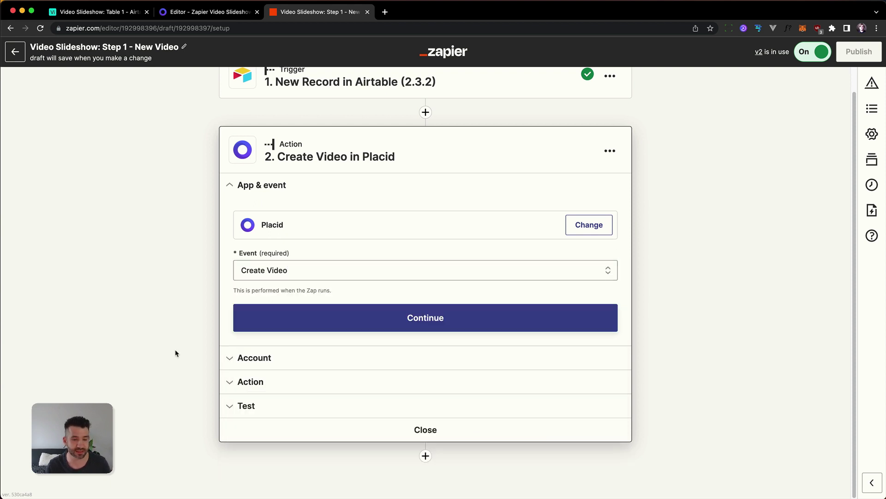
click(359, 383)
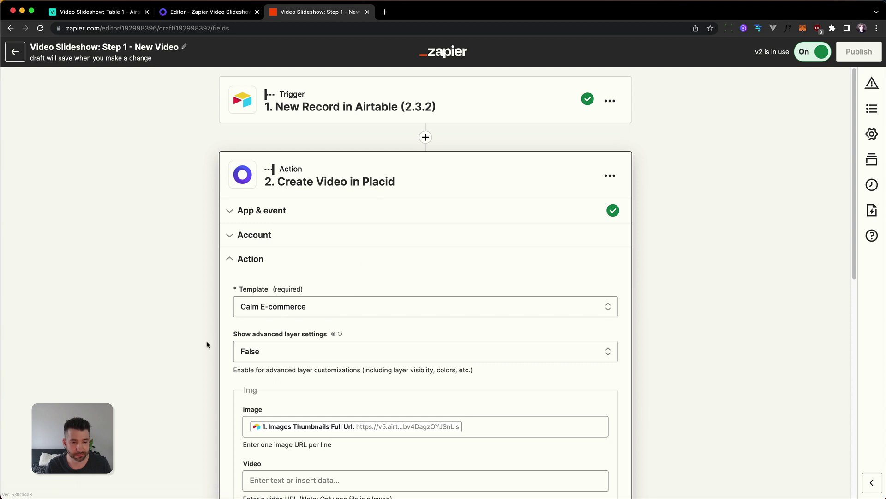
click(282, 311)
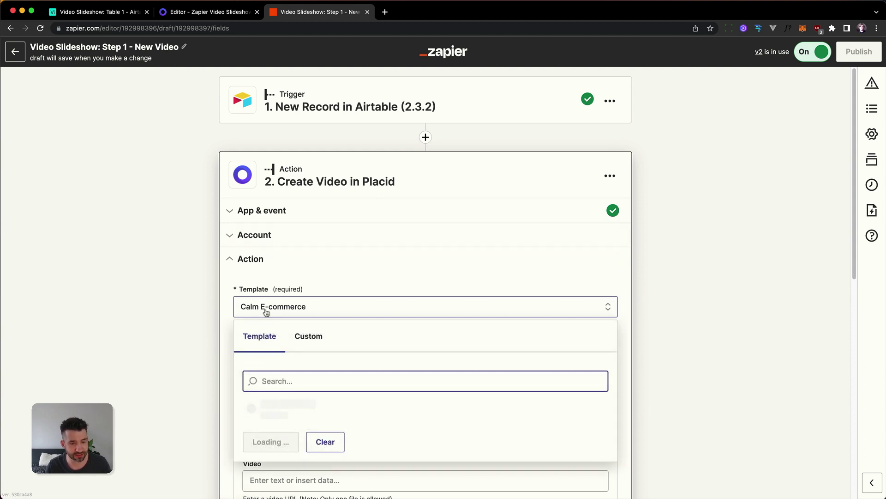
click(212, 321)
Step: Review the mappings: Image from Images Thumbnails Full Url, Text from Video Tagline
scroll(349, 311, down, 6)
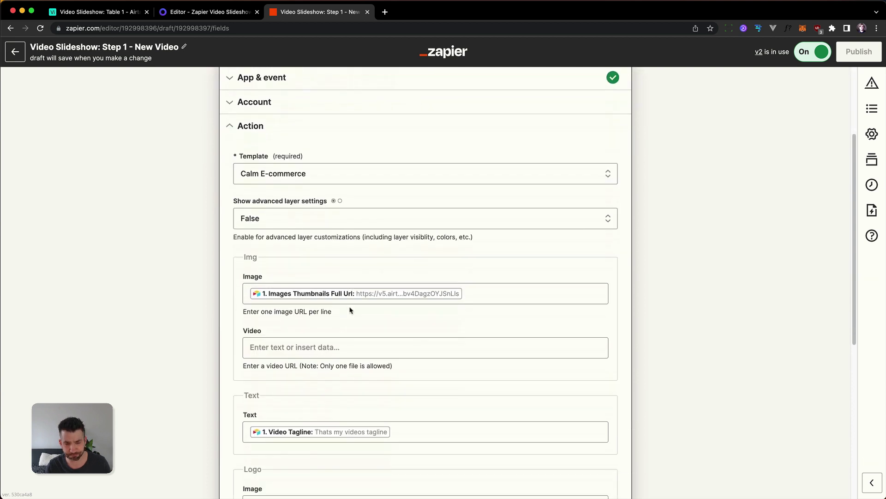
scroll(349, 307, down, 1)
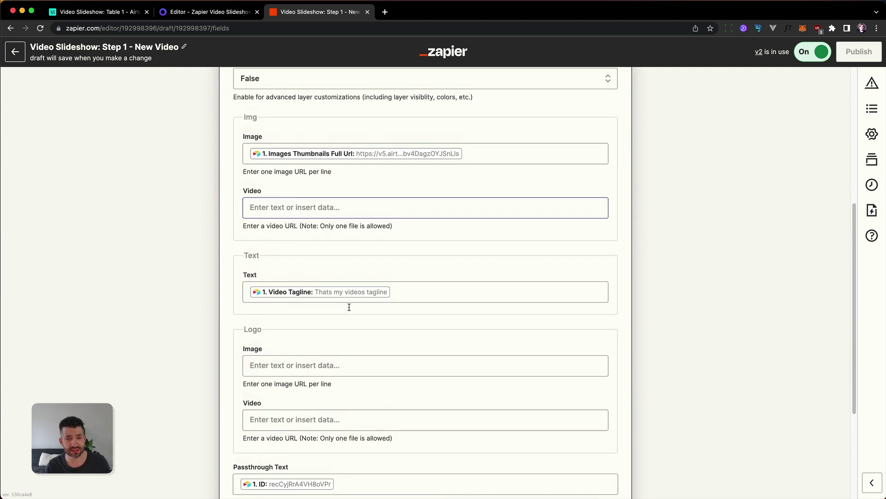
drag(248, 118, 454, 254)
click(454, 253)
double_click(249, 117)
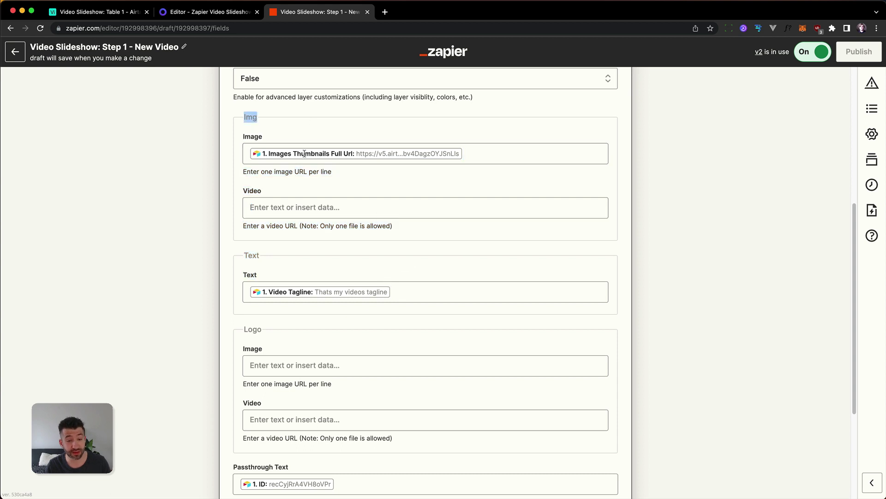
double_click(251, 255)
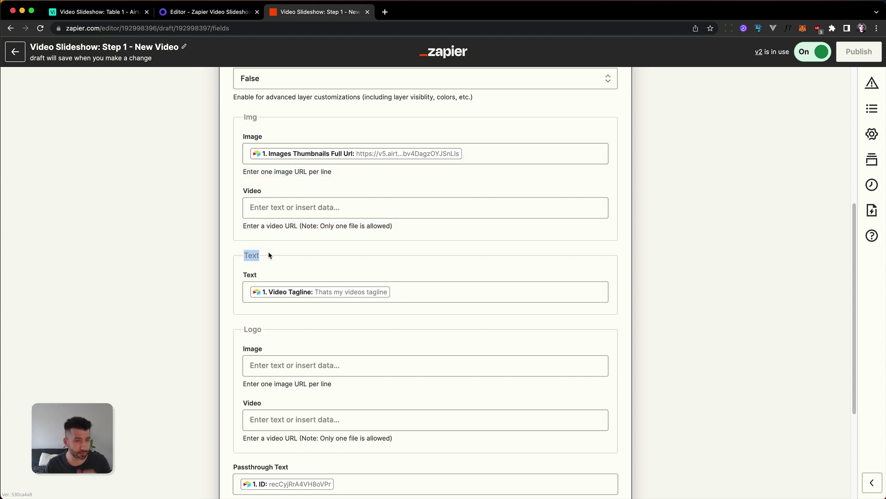
click(208, 11)
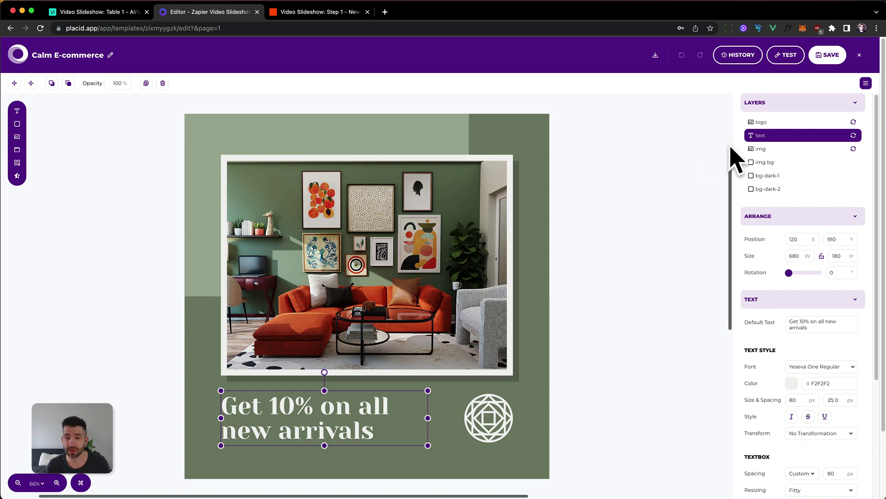
click(301, 14)
scroll(122, 291, up, 1)
scroll(122, 291, down, 1)
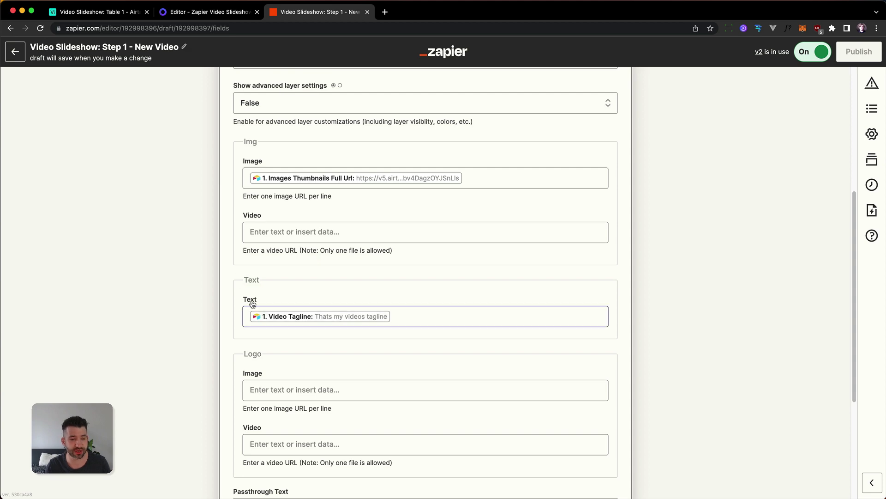
click(393, 318)
scroll(79, 351, down, 3)
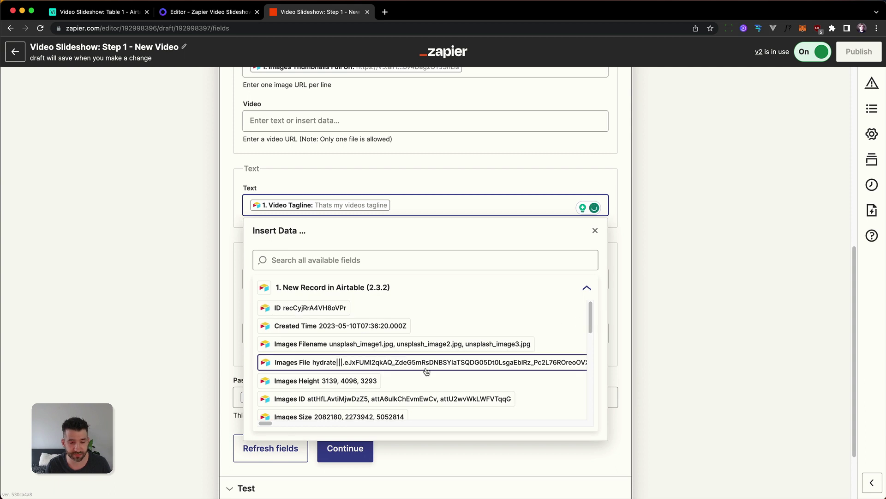
scroll(426, 372, down, 15)
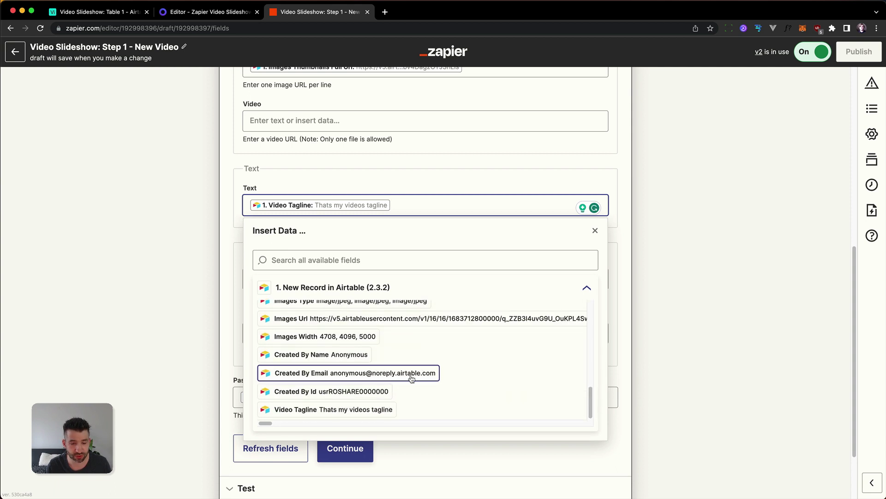
click(128, 301)
scroll(298, 149, up, 3)
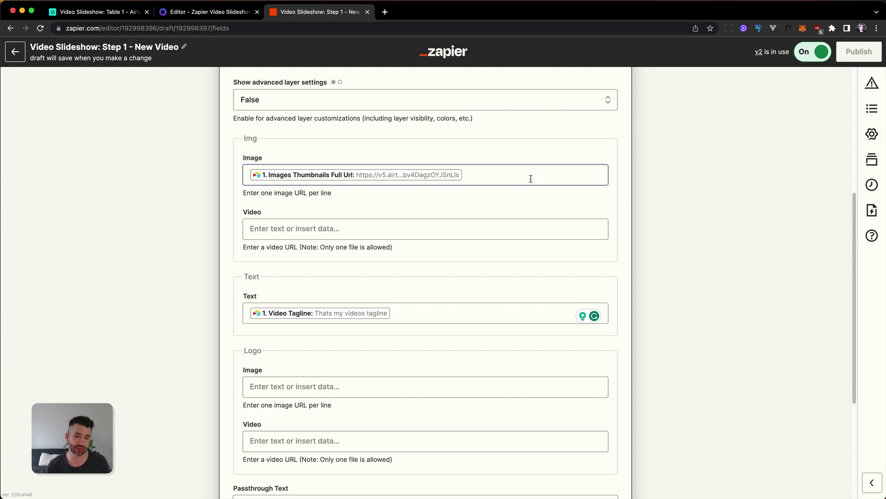
click(531, 178)
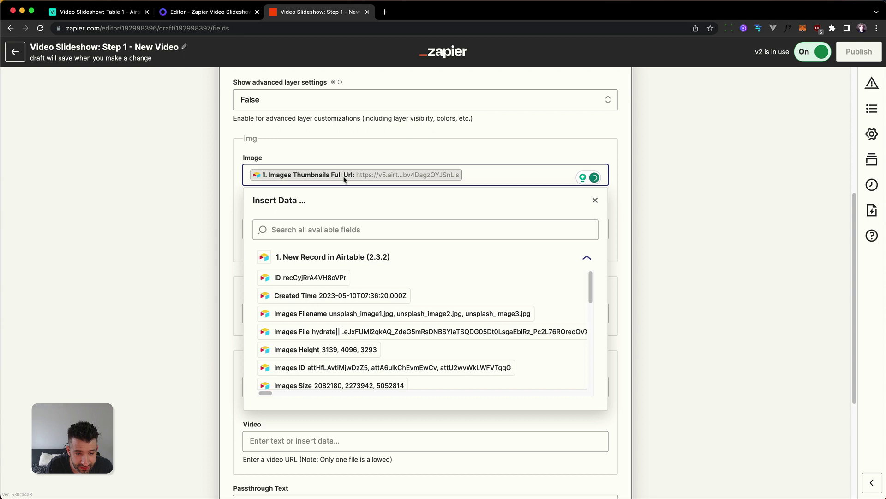
drag(592, 282, 593, 315)
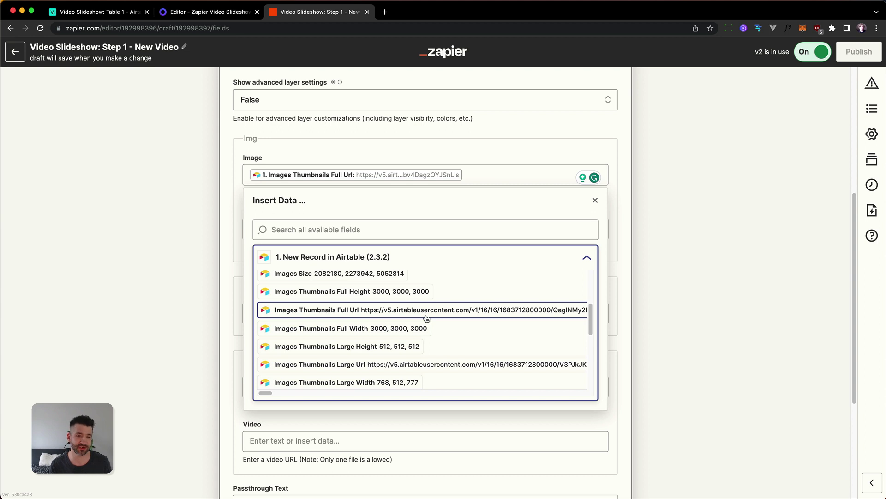
click(639, 207)
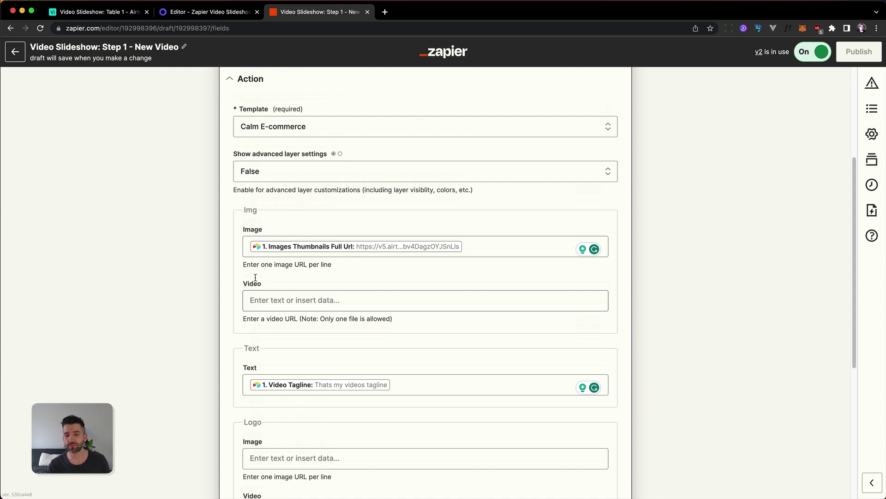
scroll(255, 277, up, 3)
scroll(256, 277, down, 2)
click(255, 279)
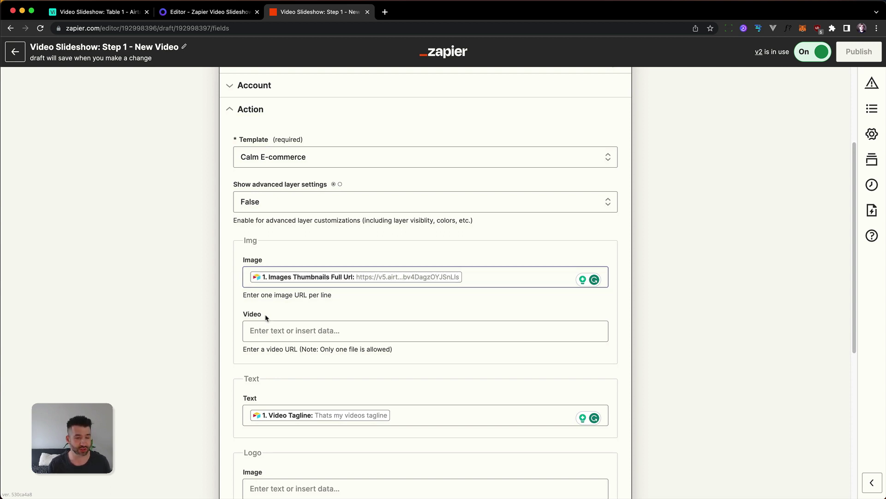
Step: Check the Airtable data for the Video field, leave it empty, and scroll through the remaining fields
click(265, 329)
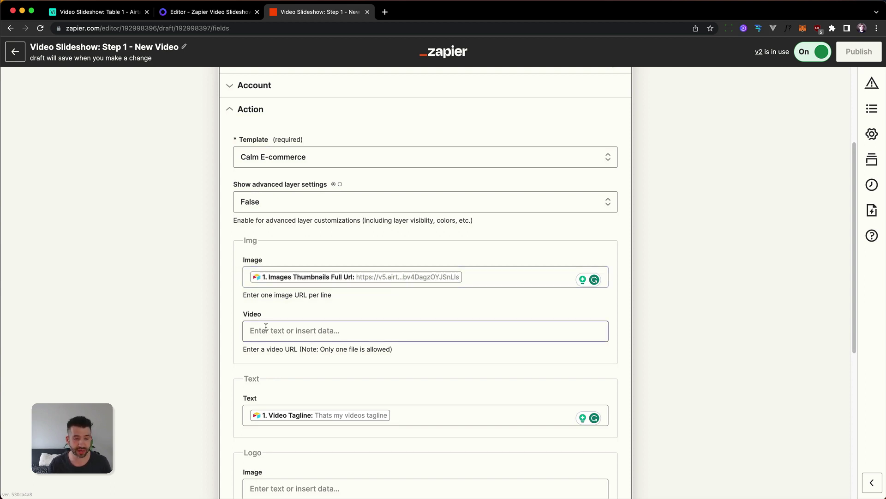
click(174, 359)
scroll(188, 381, down, 2)
scroll(187, 383, down, 2)
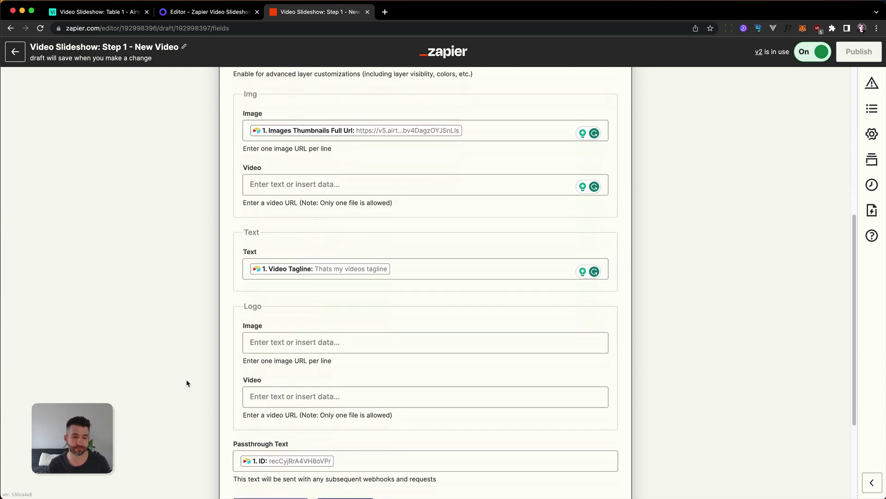
scroll(190, 386, up, 2)
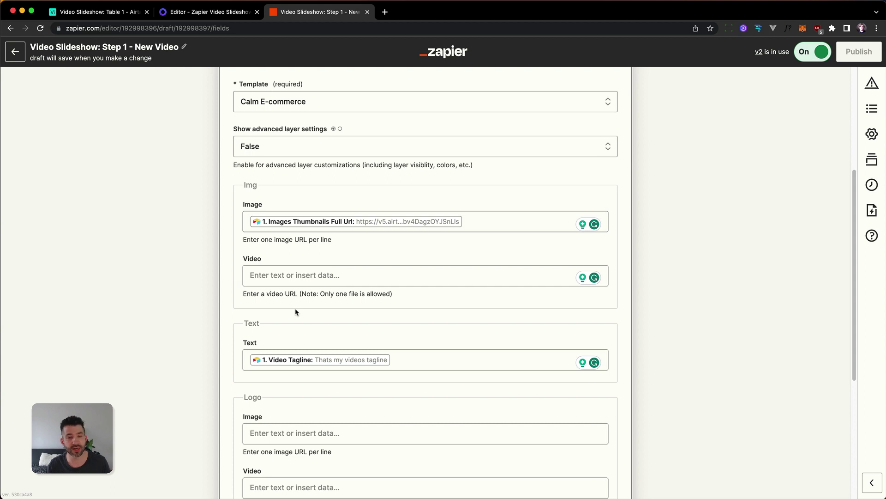
scroll(274, 313, down, 5)
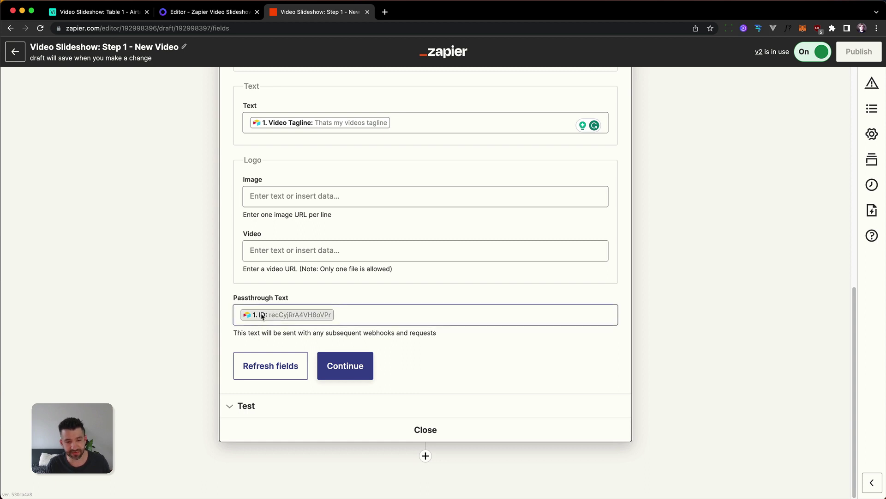
Step: Review Passthrough Text's data options, keeping its record ID mapping unchanged
click(363, 314)
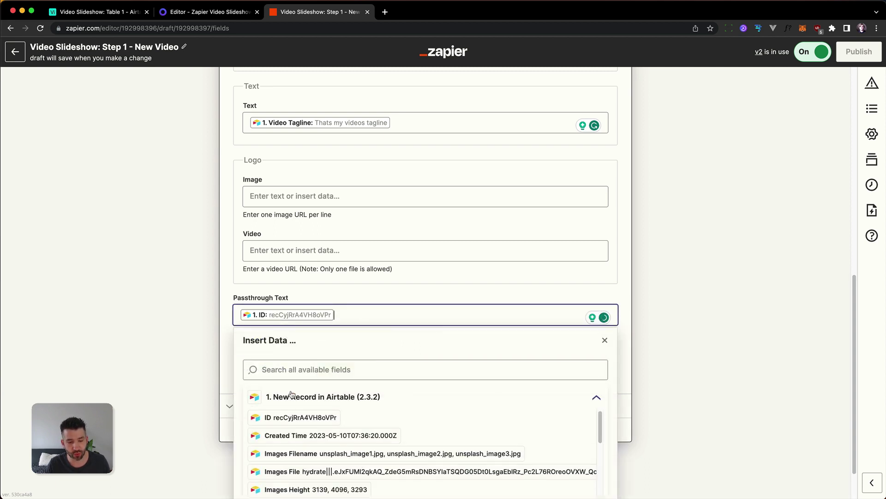
click(189, 352)
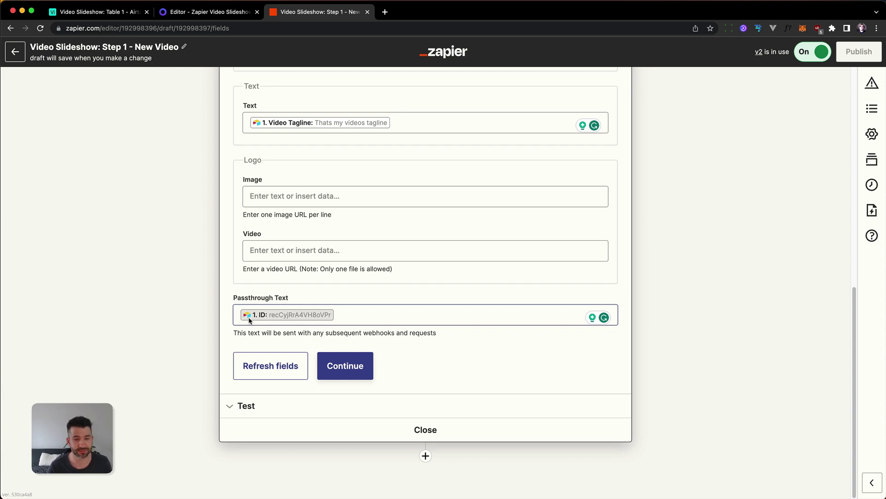
Step: Review the published Step 1 - New Video zap, then return to the Video Slideshow folder
click(342, 367)
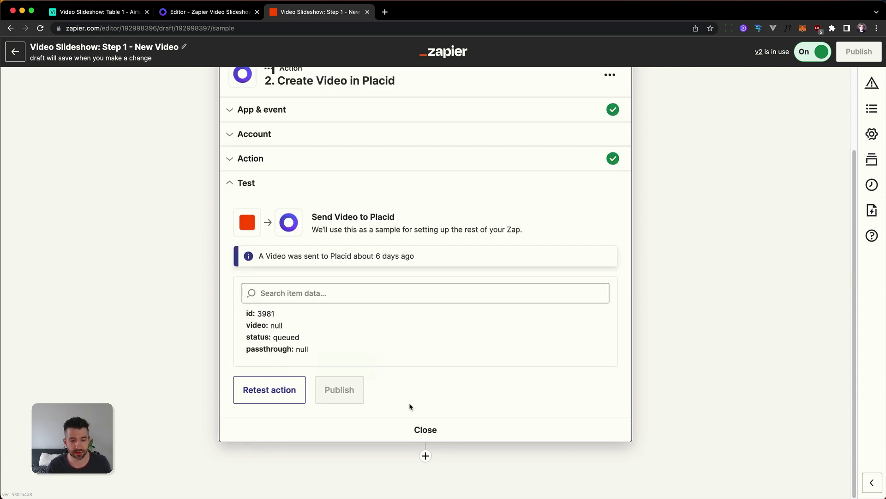
click(15, 52)
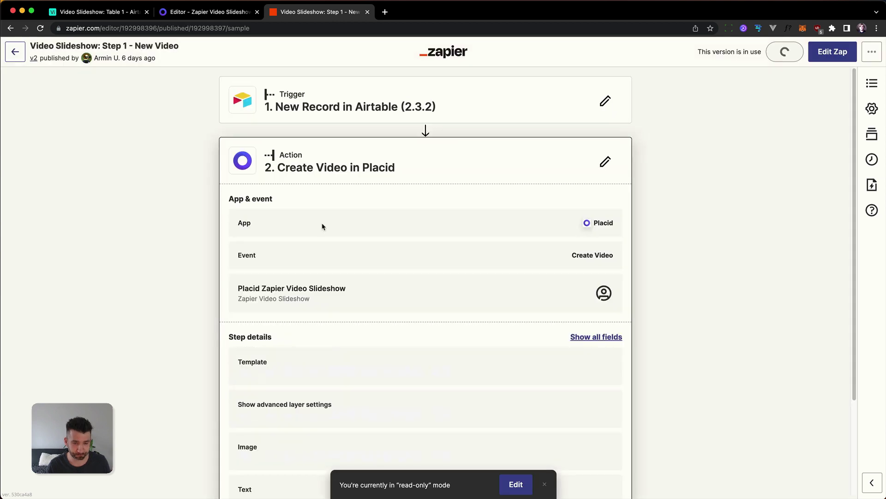
scroll(443, 323, down, 3)
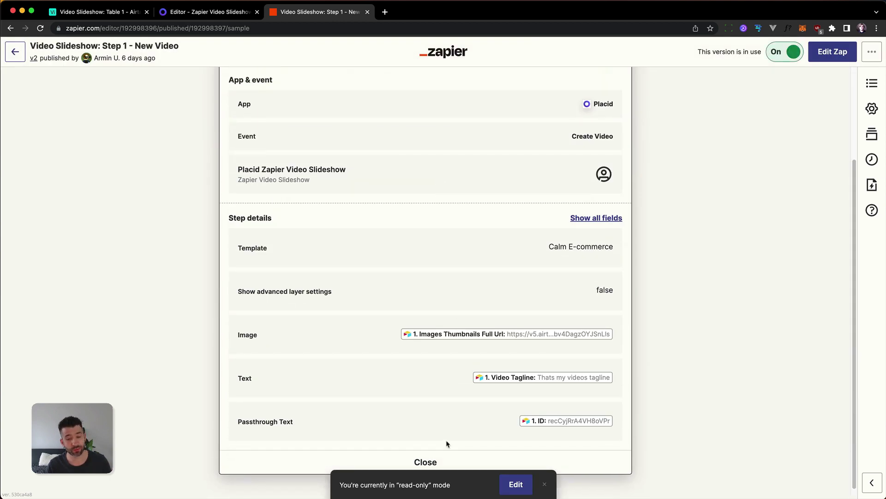
click(422, 462)
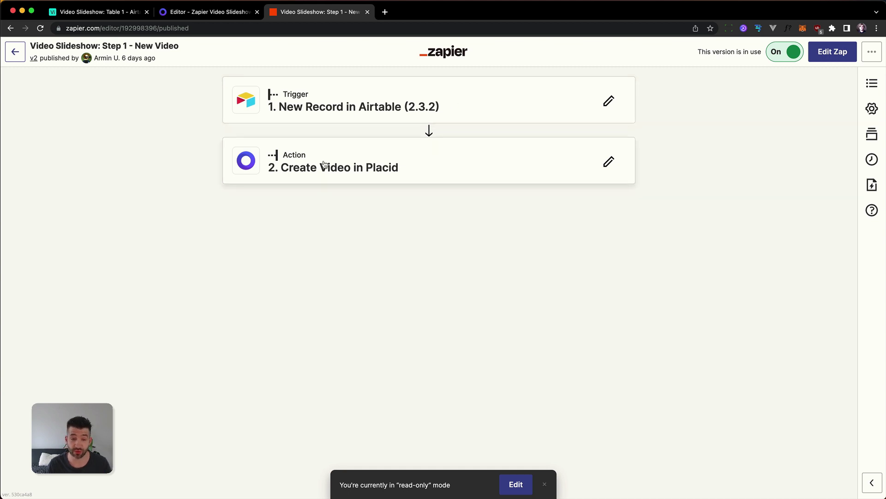
click(15, 49)
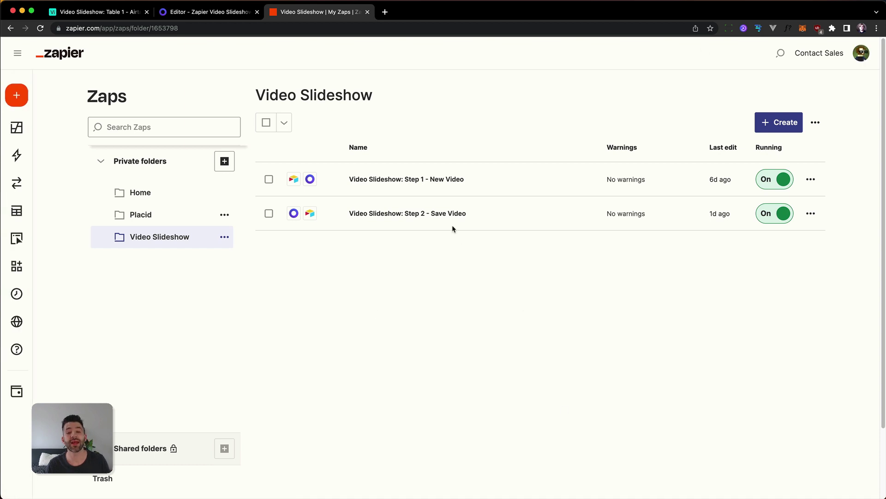
Step: Open Step 2 - Save Video as its existing draft and expand the New Video in Placid trigger
click(442, 212)
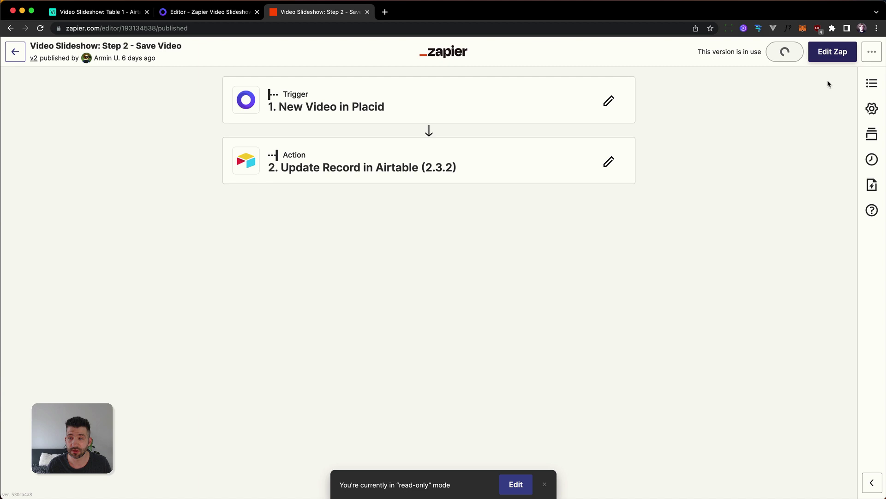
click(833, 53)
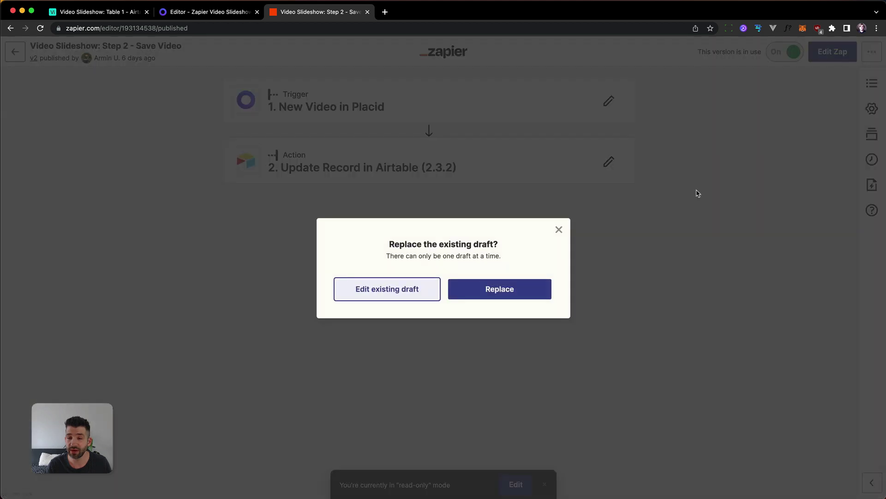
click(397, 299)
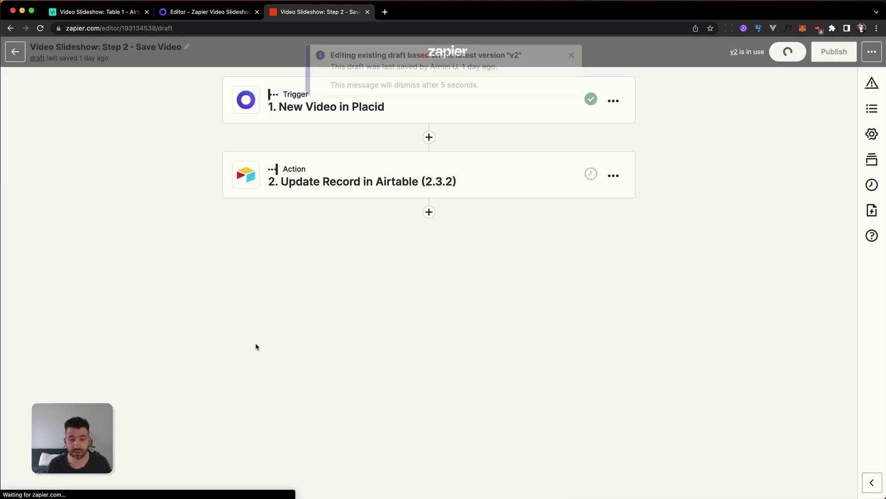
click(572, 62)
click(368, 108)
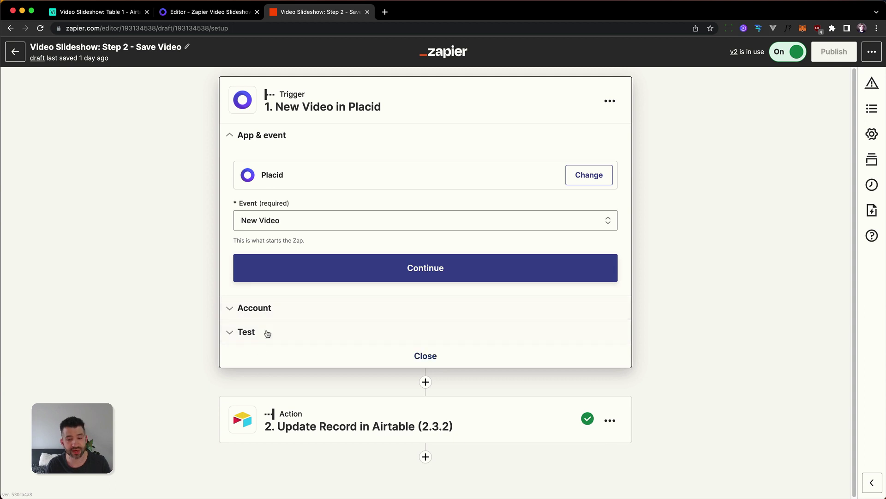
Step: Inspect the trigger's sample Placid video, checking its URL and finished status
click(301, 325)
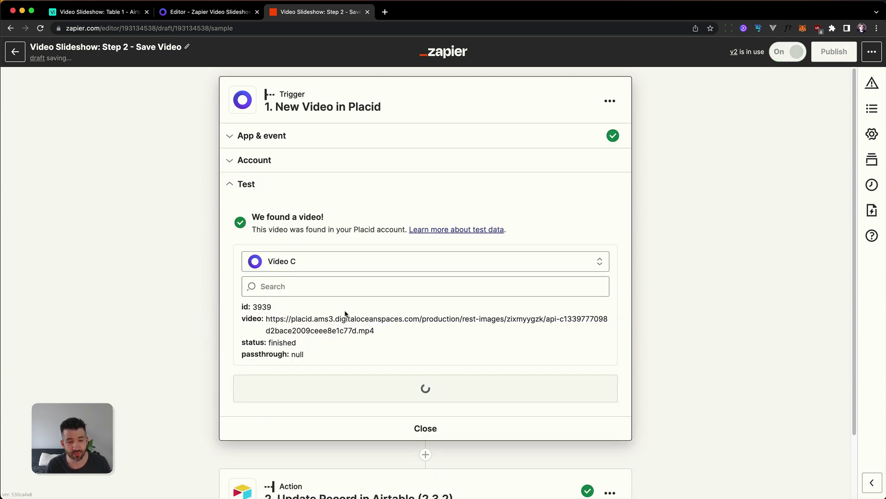
drag(241, 319, 383, 346)
click(200, 333)
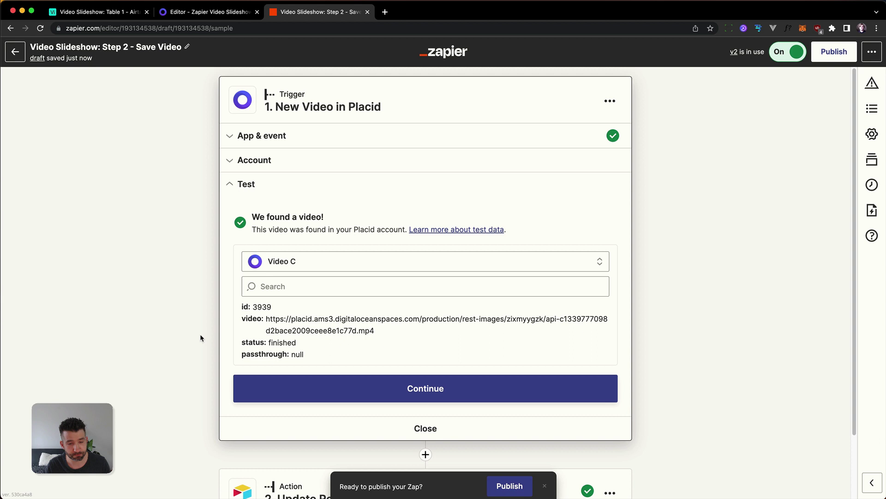
scroll(208, 334, down, 2)
scroll(208, 334, up, 2)
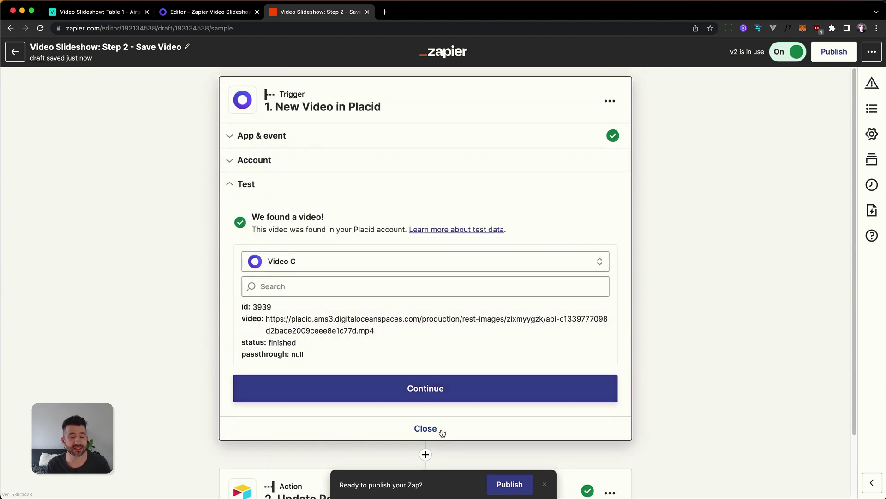
click(425, 429)
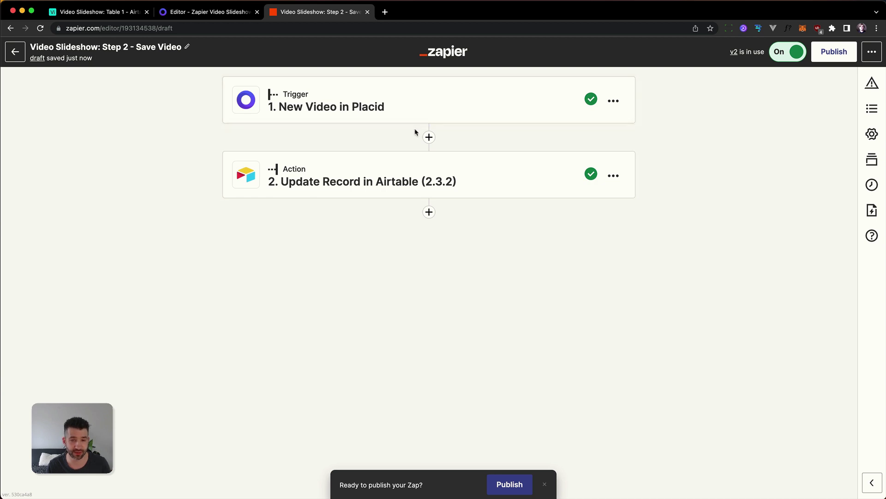
Step: Confirm the sample's passthrough is null, then expand the Update Record in Airtable action
click(383, 107)
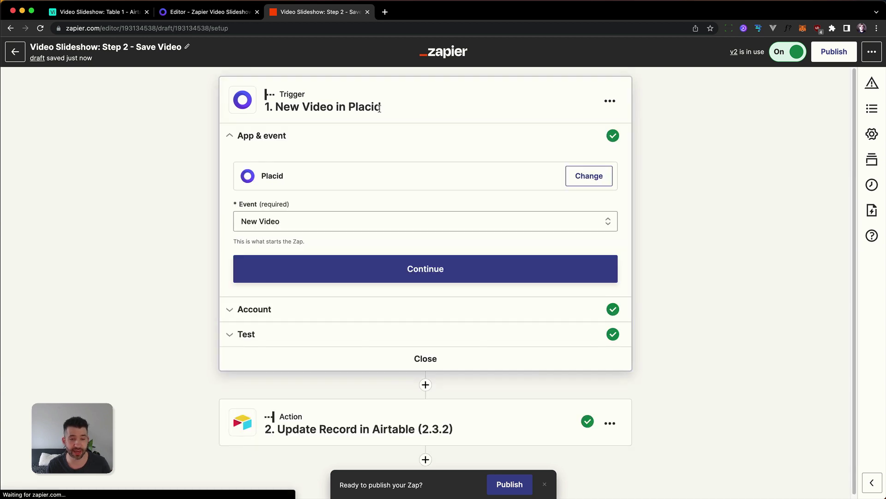
click(277, 344)
drag(273, 356, 304, 357)
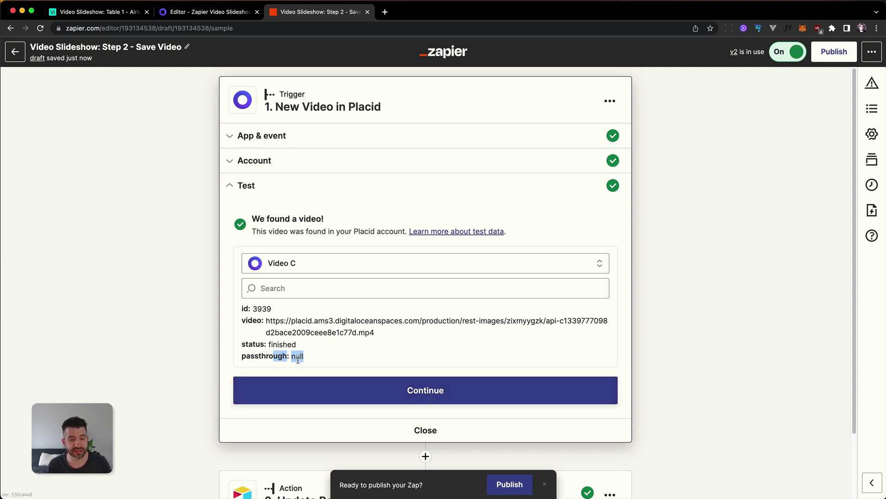
click(241, 186)
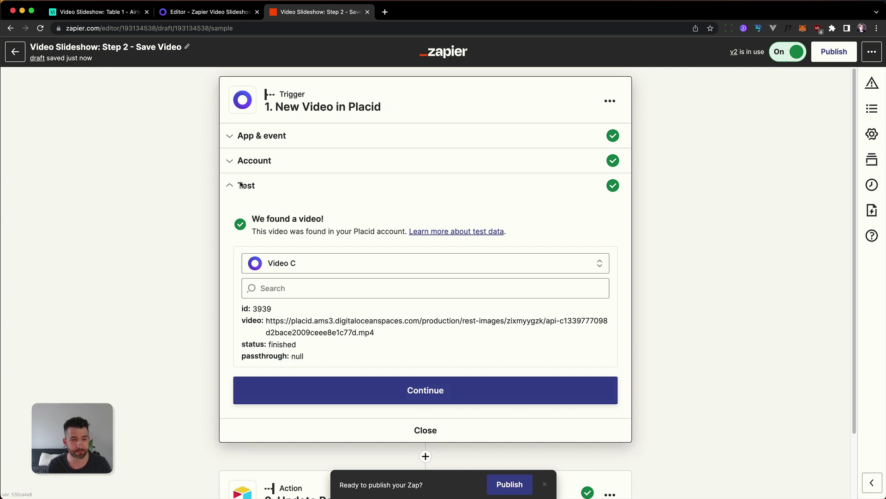
click(464, 430)
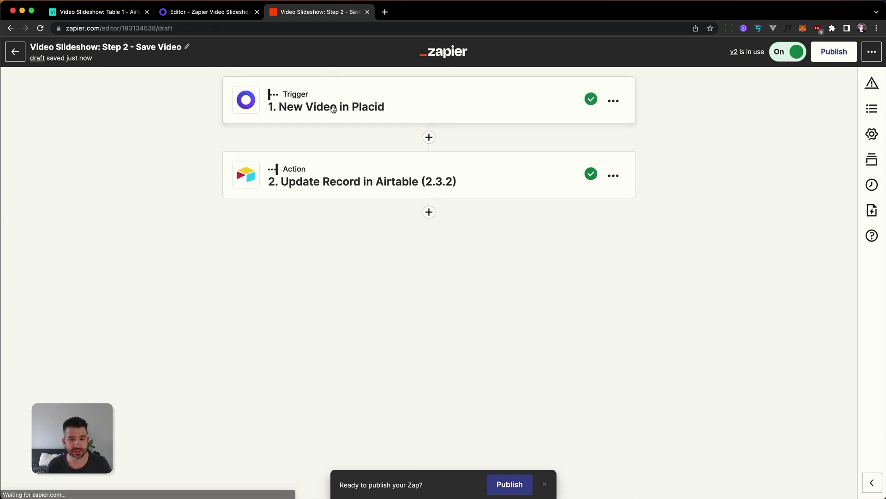
click(336, 179)
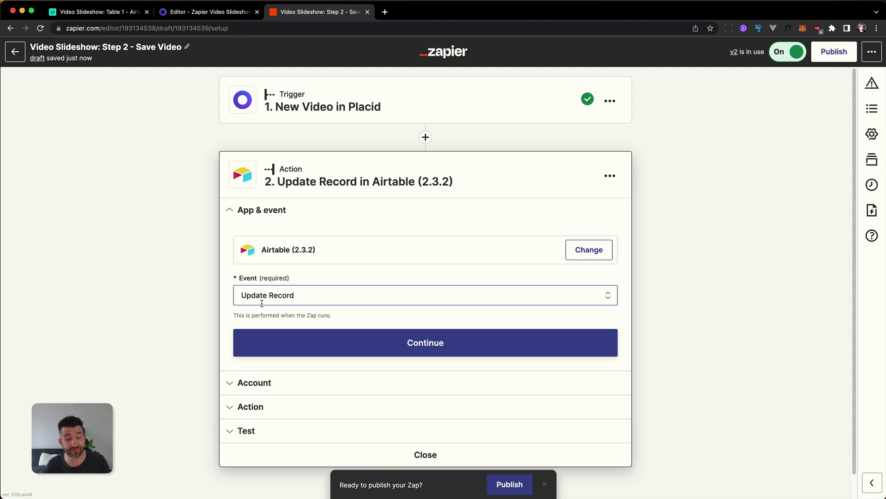
Step: Review the Update Record fields, with Placid's Video URL mapped into Placid Video
click(264, 411)
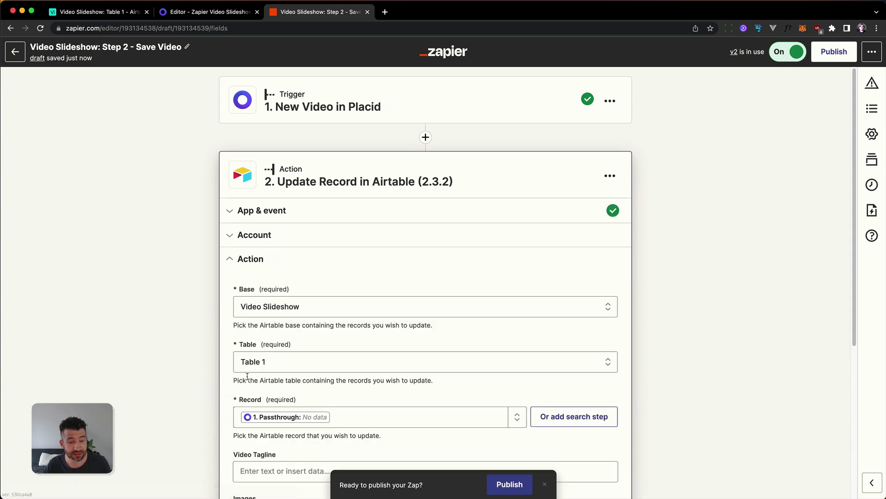
scroll(196, 364, down, 4)
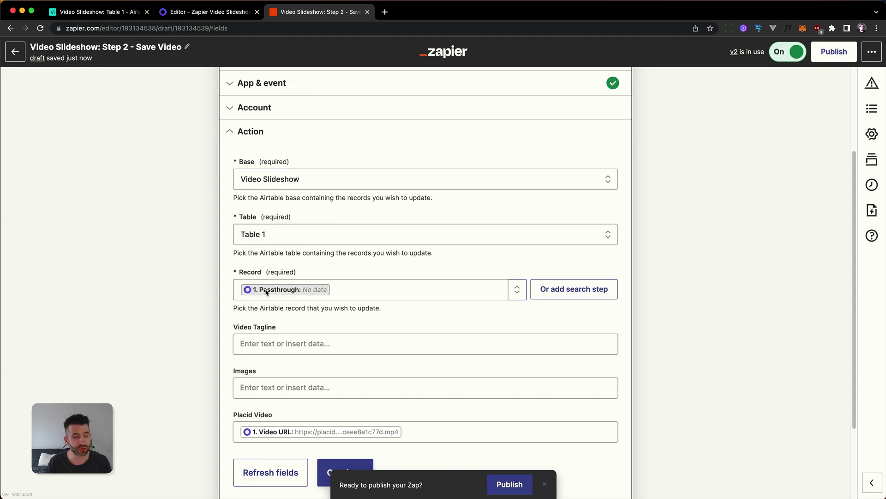
scroll(217, 301, down, 2)
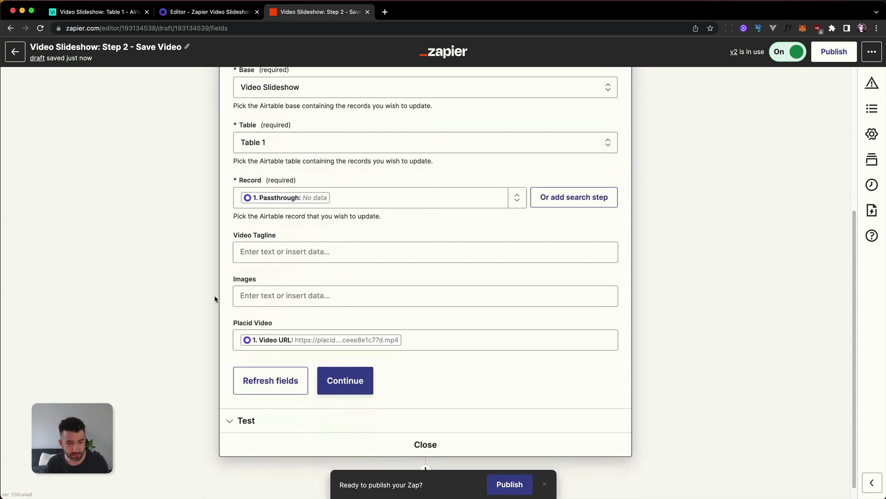
drag(244, 235, 238, 337)
click(256, 340)
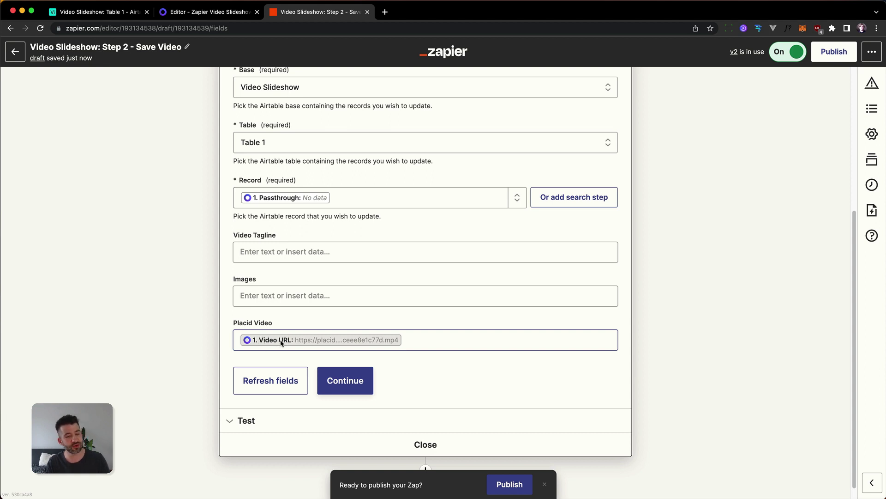
click(259, 326)
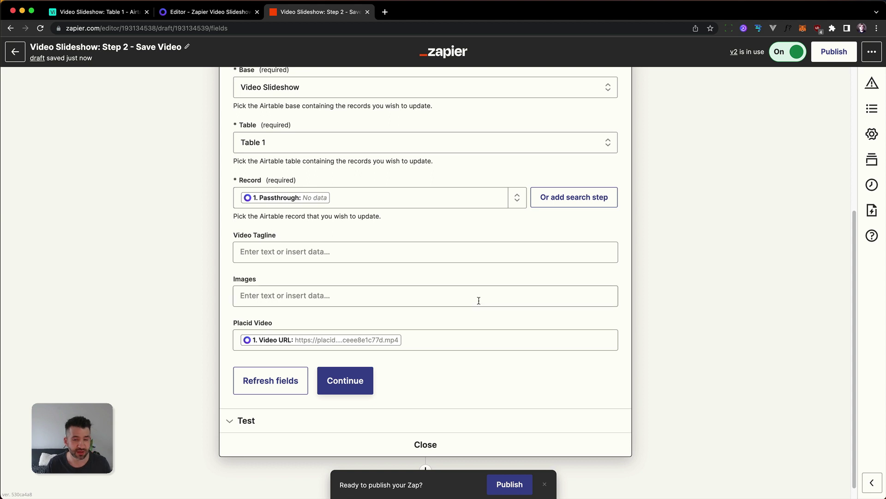
click(388, 341)
click(389, 341)
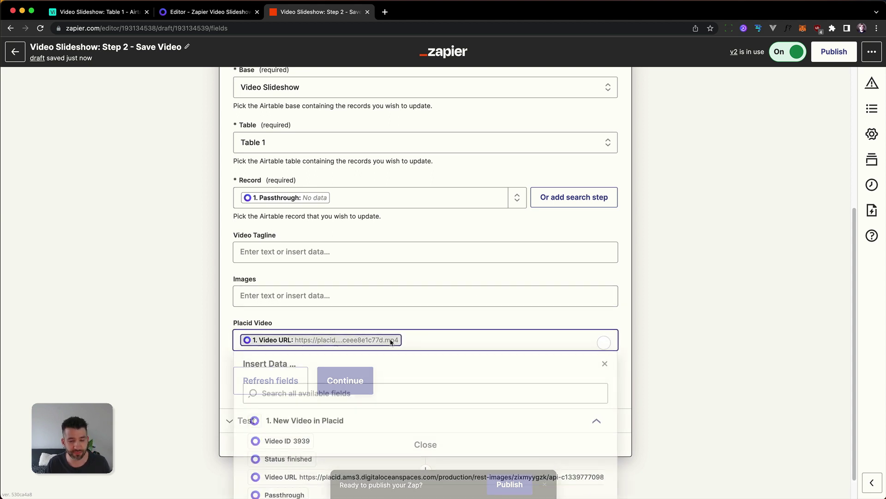
click(149, 336)
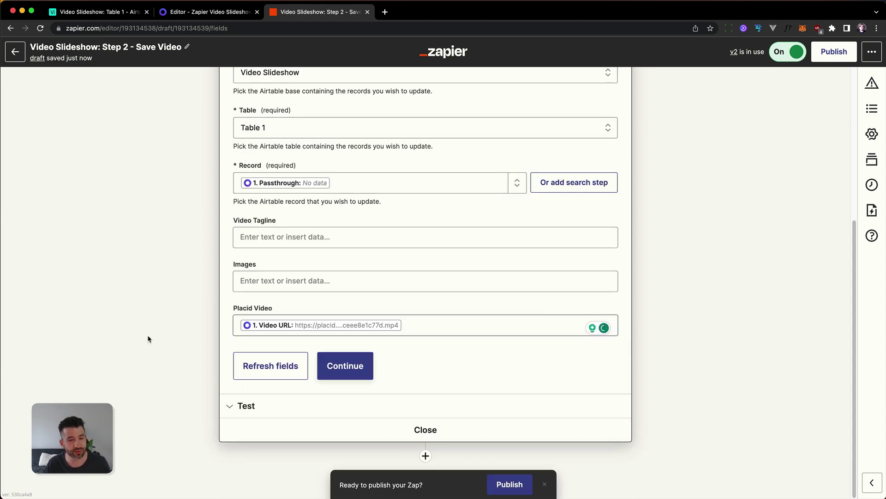
Step: Publish the Save Video zap and switch to the Airtable Video Slideshow base
click(123, 13)
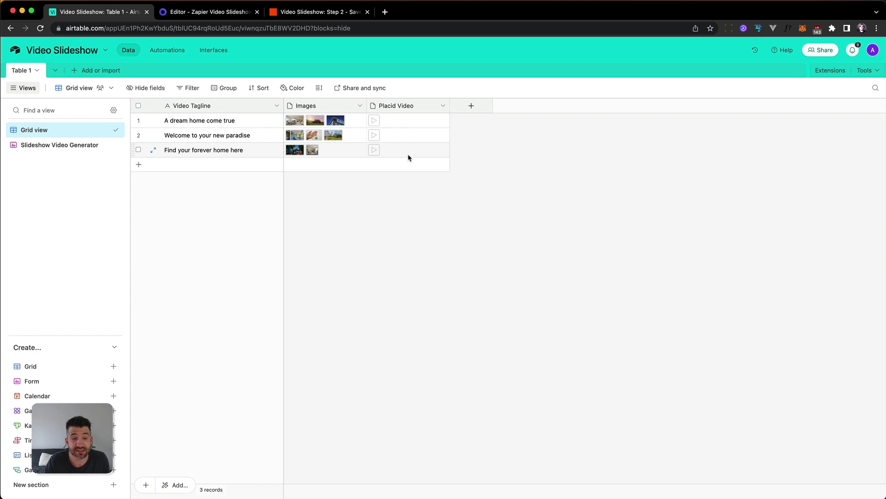
click(305, 14)
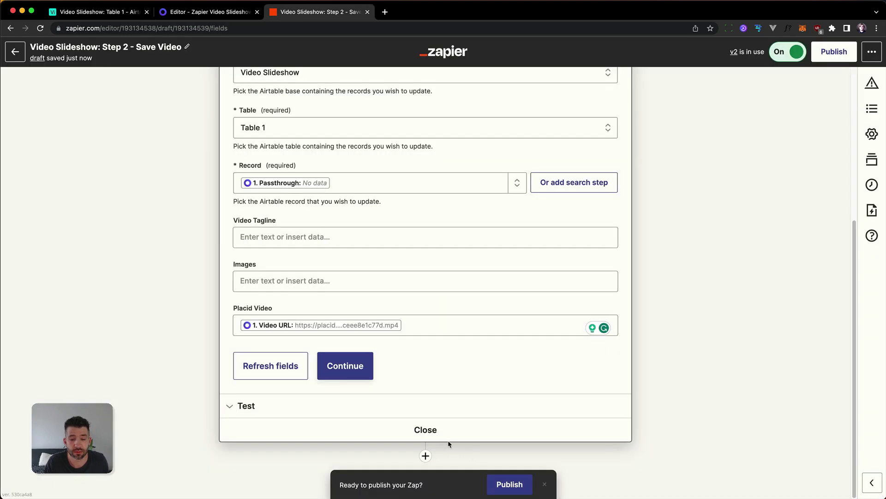
click(425, 430)
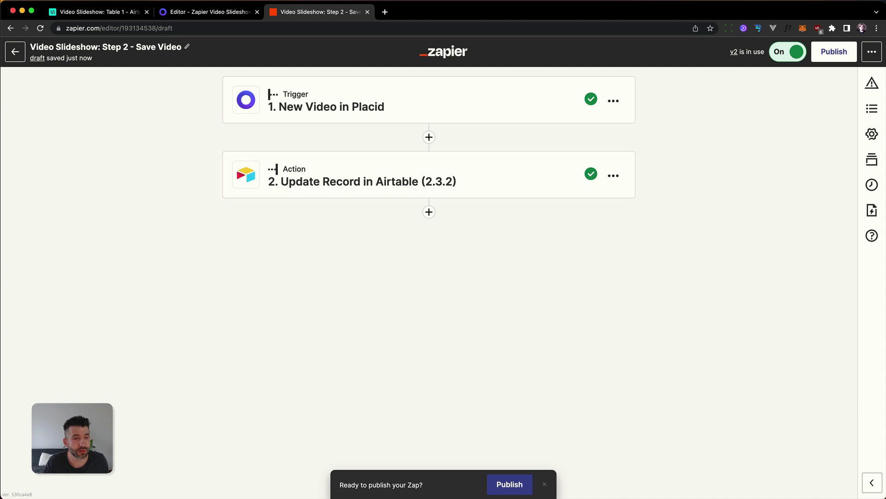
click(12, 58)
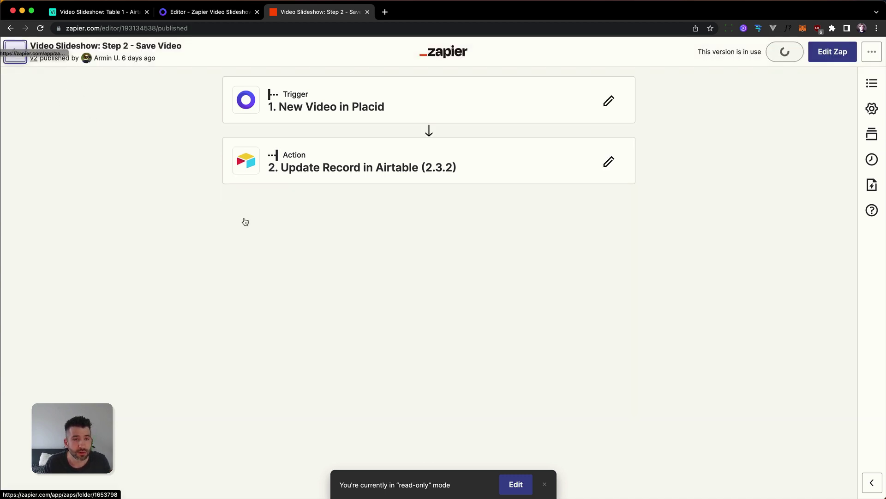
click(114, 12)
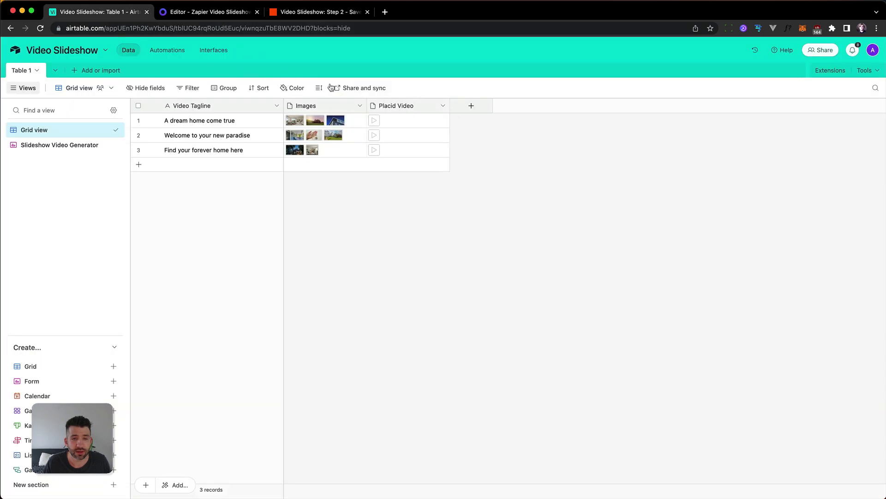
Step: Open the Slideshow Video Generator form and enter the tagline 'Find your next home!'
click(83, 144)
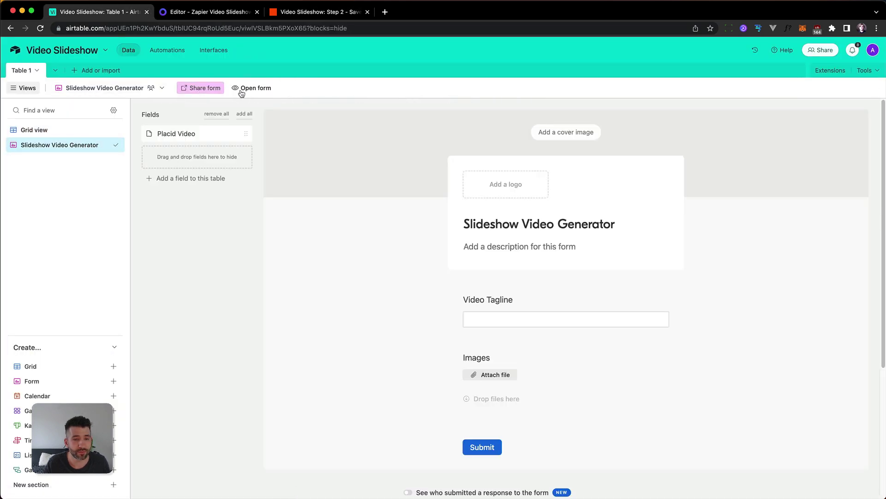
click(239, 90)
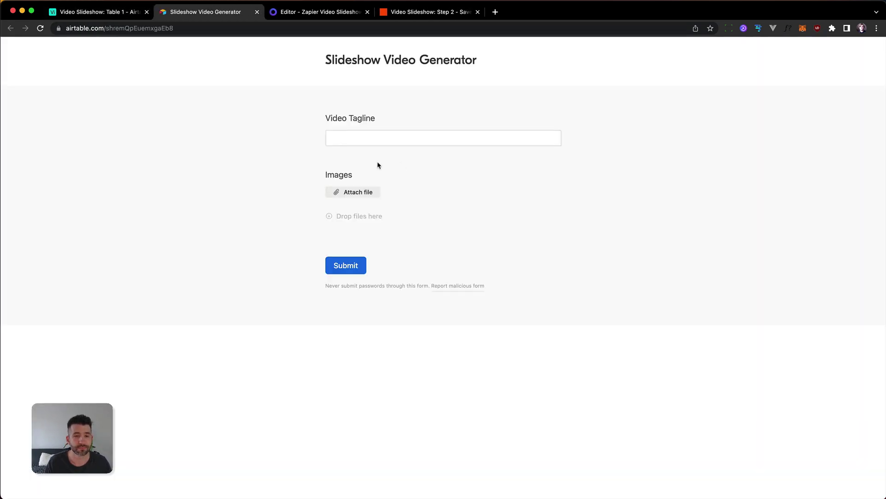
click(370, 138)
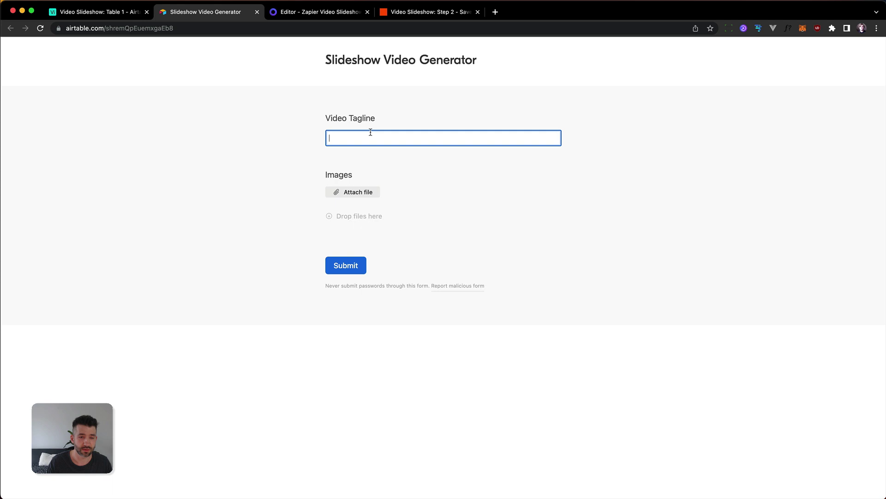
text(Find your ne)
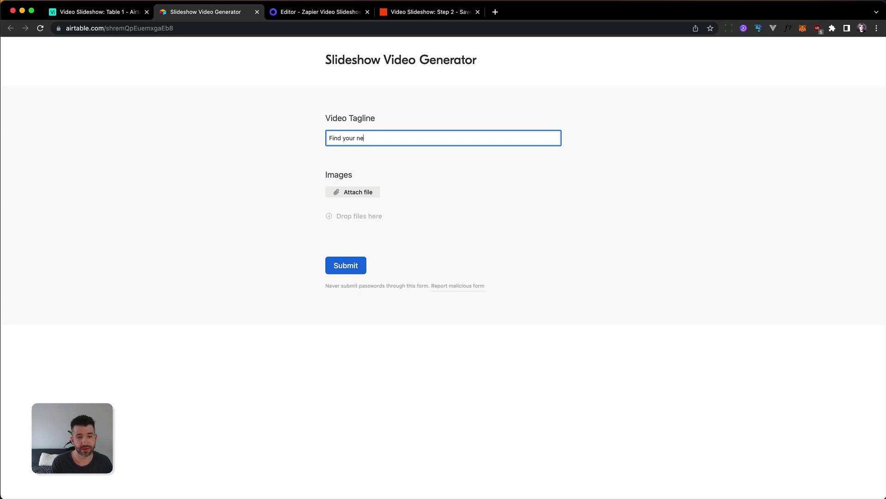
text(xt home!)
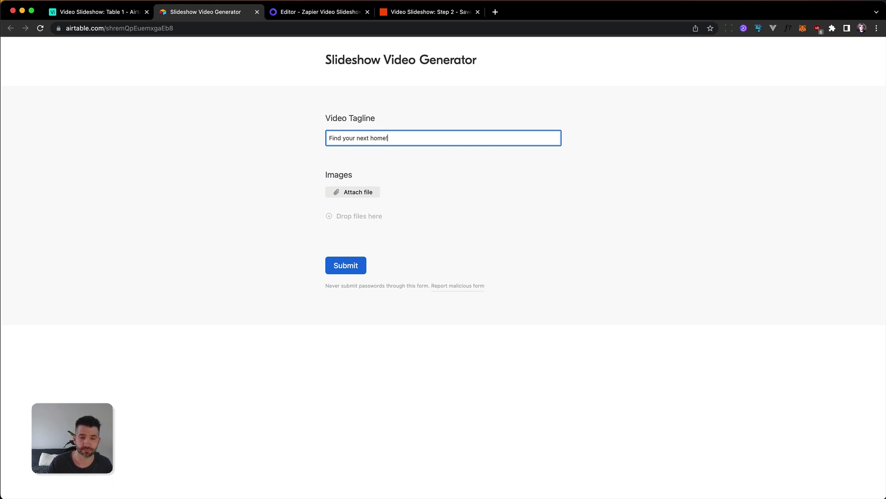
Step: Attach unsplash_image_1.jpg and unsplash_image_2.jpg, upload them, and submit the form
click(366, 193)
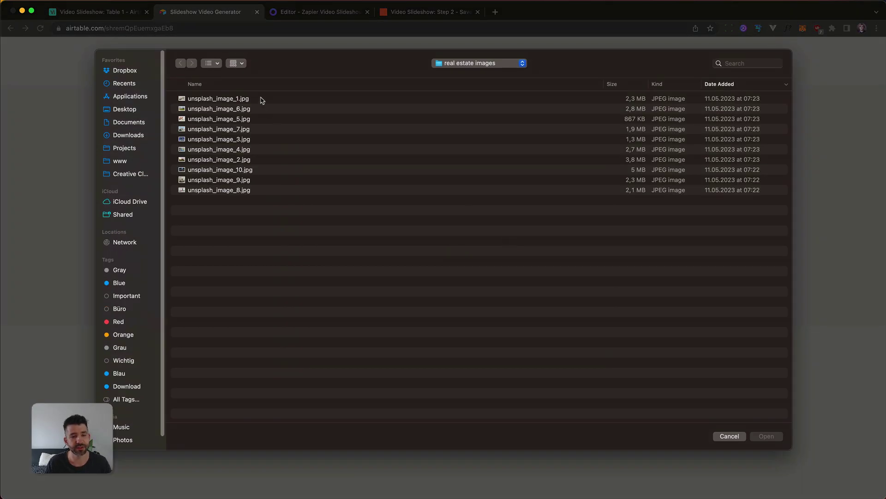
click(259, 97)
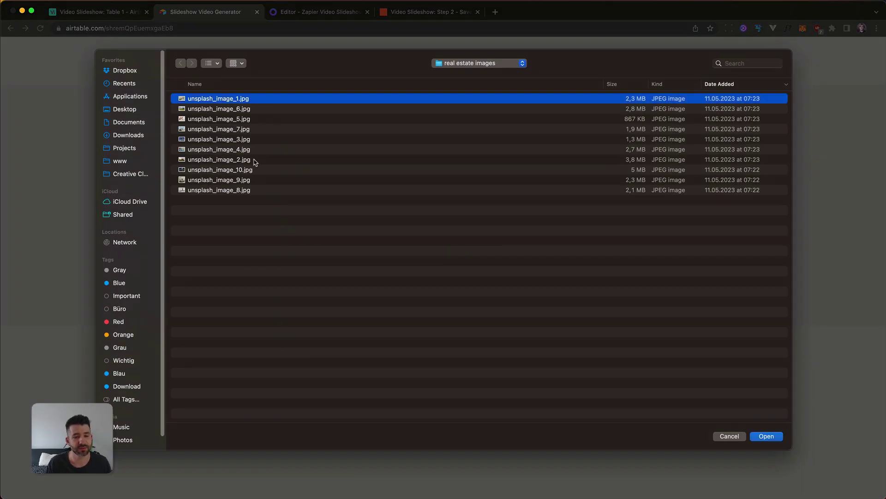
super+click(254, 160)
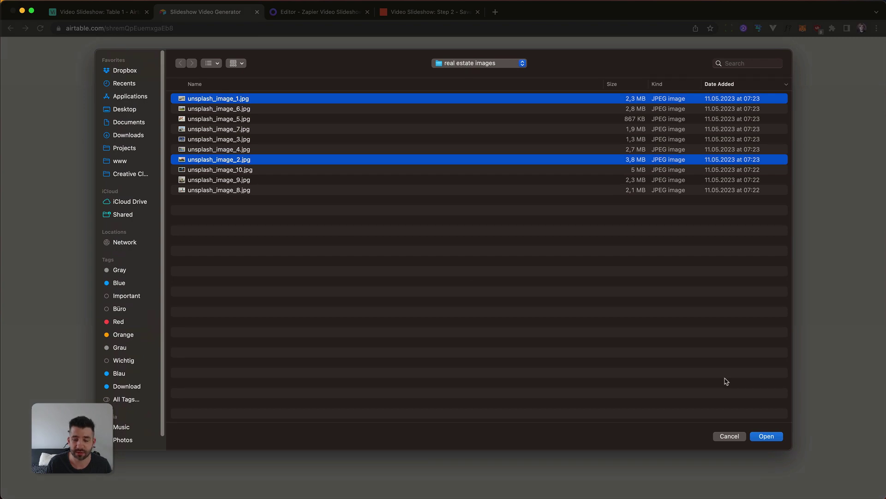
click(766, 435)
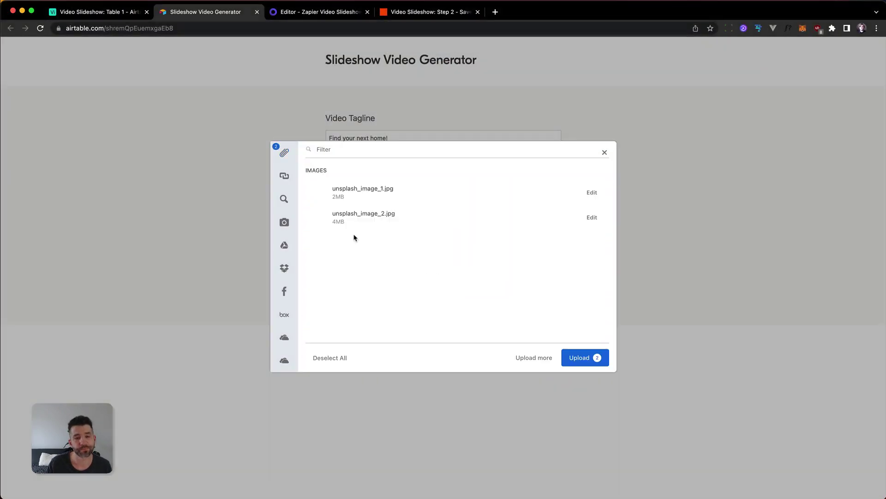
click(590, 361)
mouse_move(291, 276)
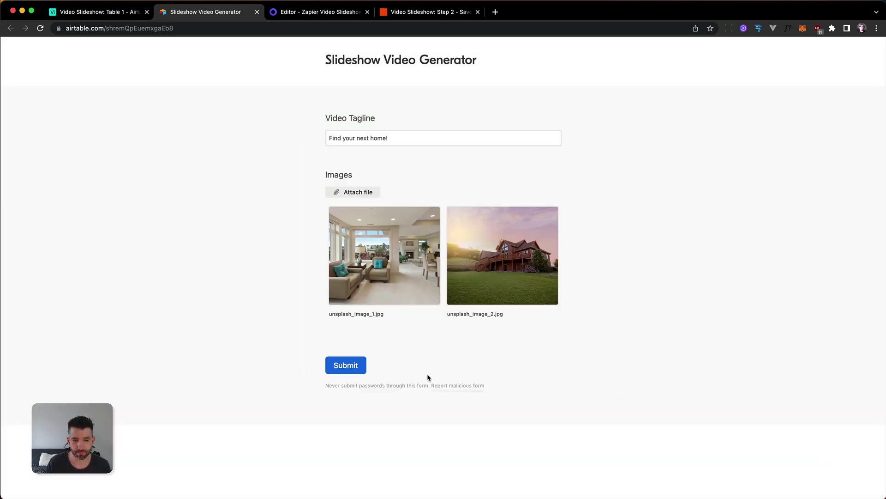
click(347, 366)
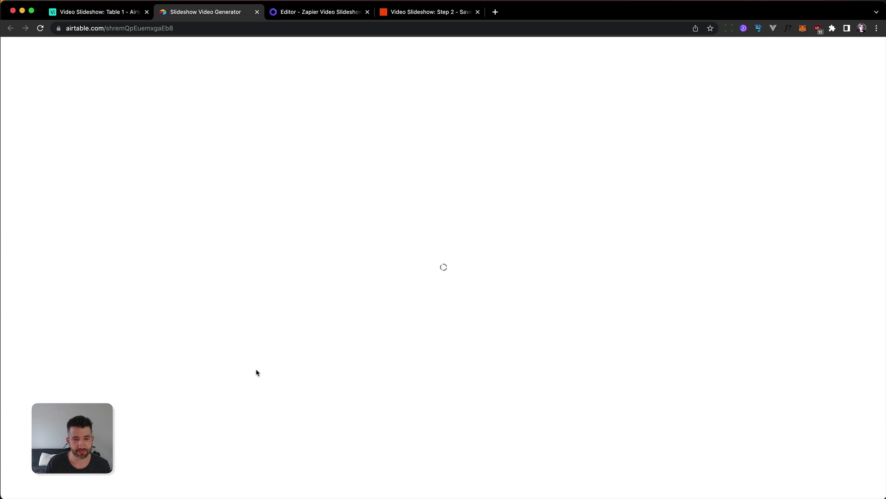
Step: Return to the Airtable base's grid view to see the new 'Find your next home!' record
click(95, 11)
click(52, 131)
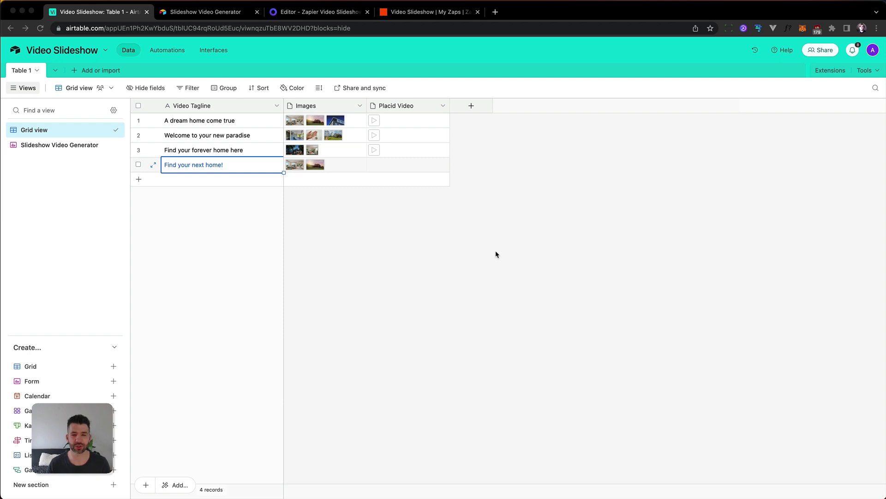
Step: Manually run the Step 1 - New Video zap from My Zaps, then view Placid
click(401, 14)
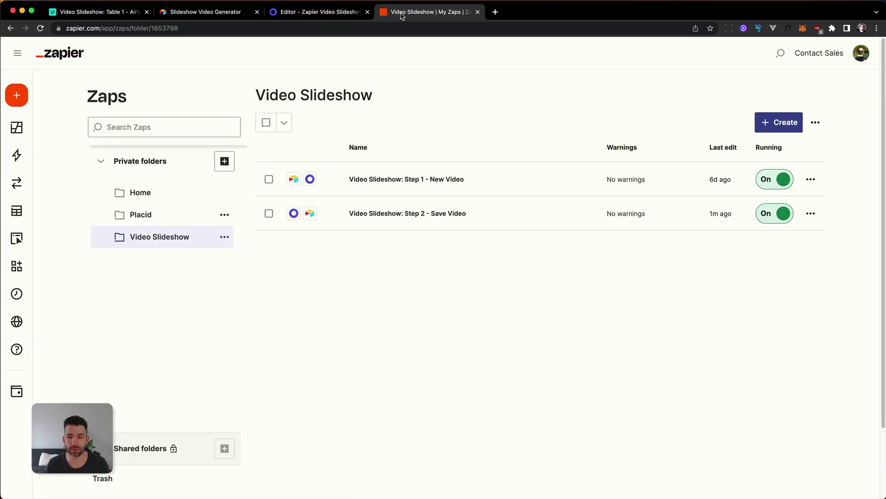
click(813, 182)
click(751, 272)
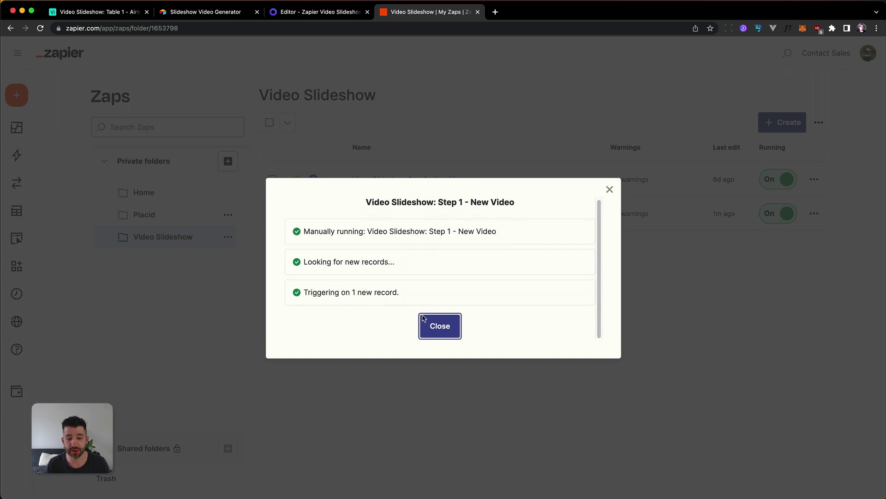
click(451, 333)
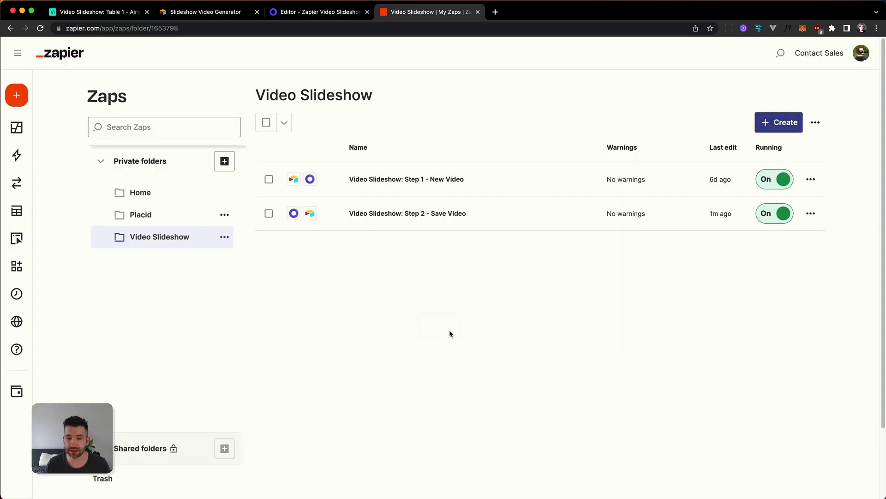
click(318, 12)
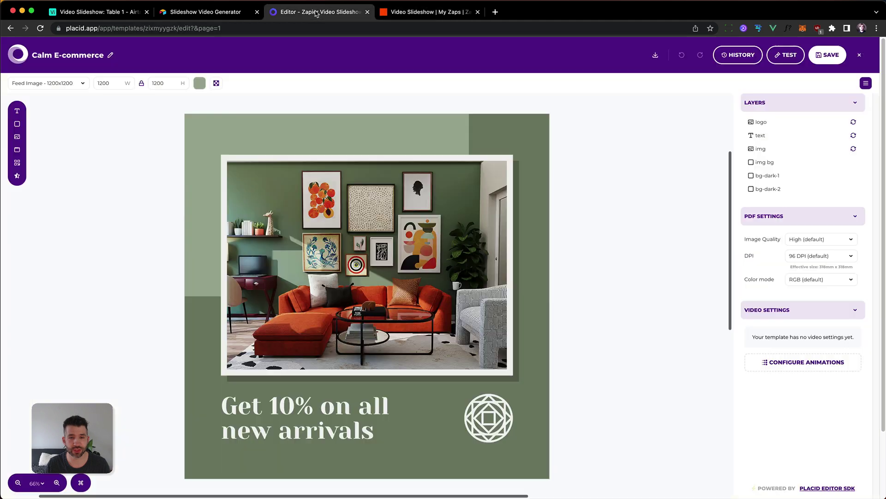
Step: Close the Placid template editor and watch the Videos log until video 4049 finishes
click(860, 55)
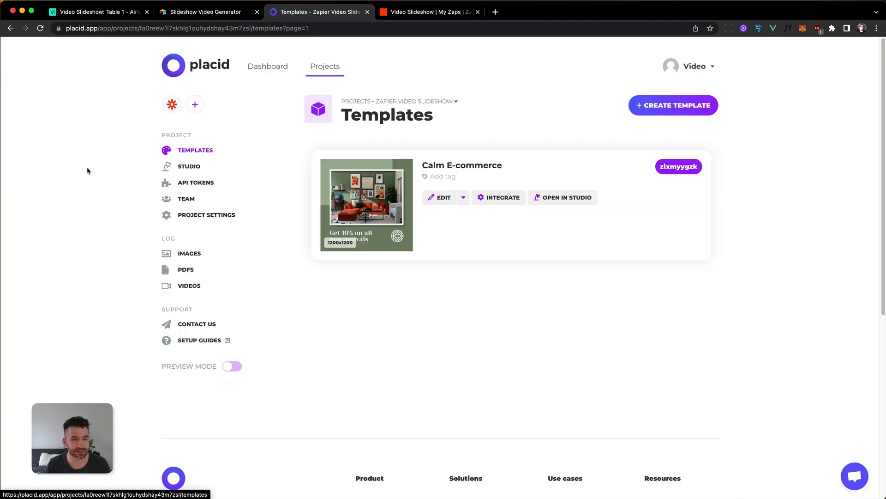
click(174, 287)
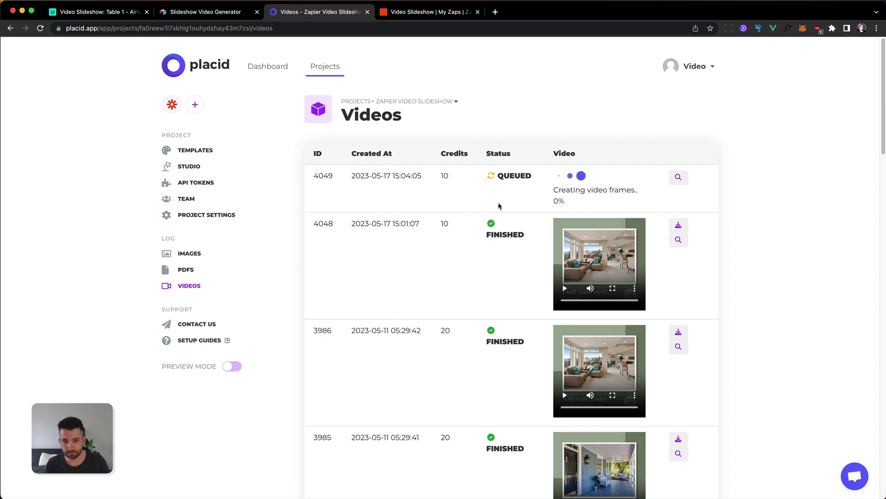
click(414, 14)
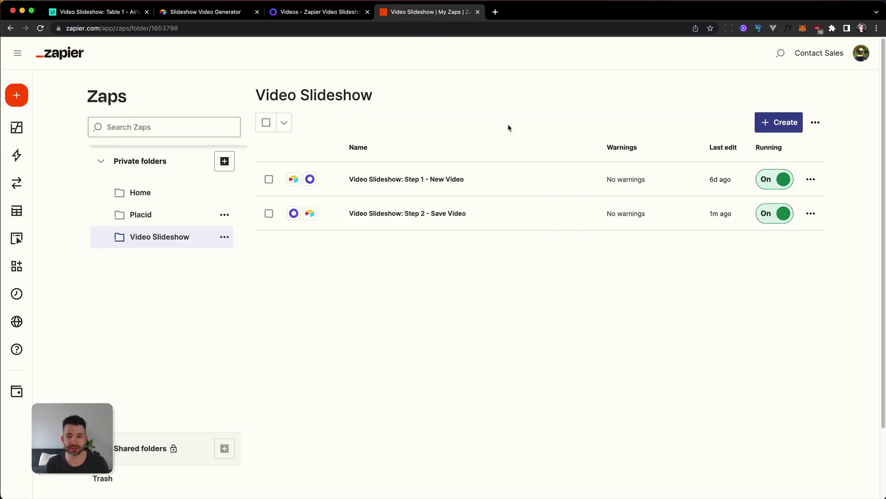
click(303, 13)
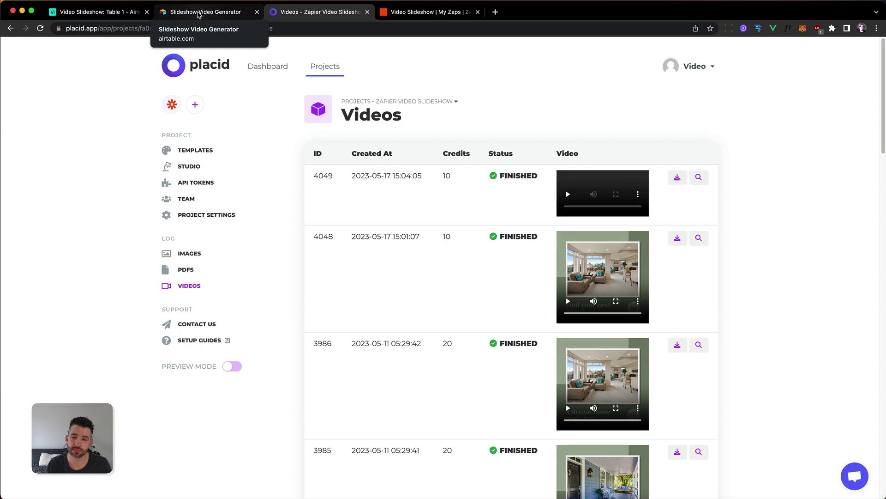
Step: Open row 4's Placid video in Airtable, play it and scrub through both house photos
click(198, 12)
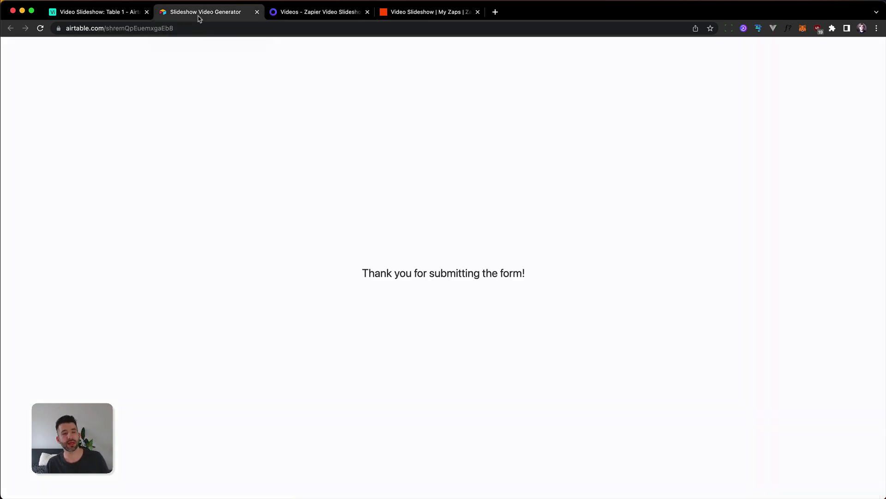
click(92, 13)
click(498, 249)
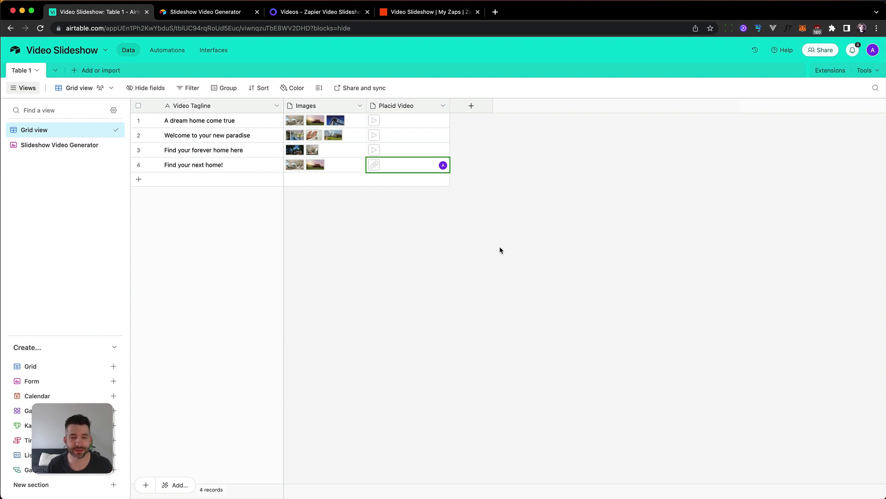
click(376, 170)
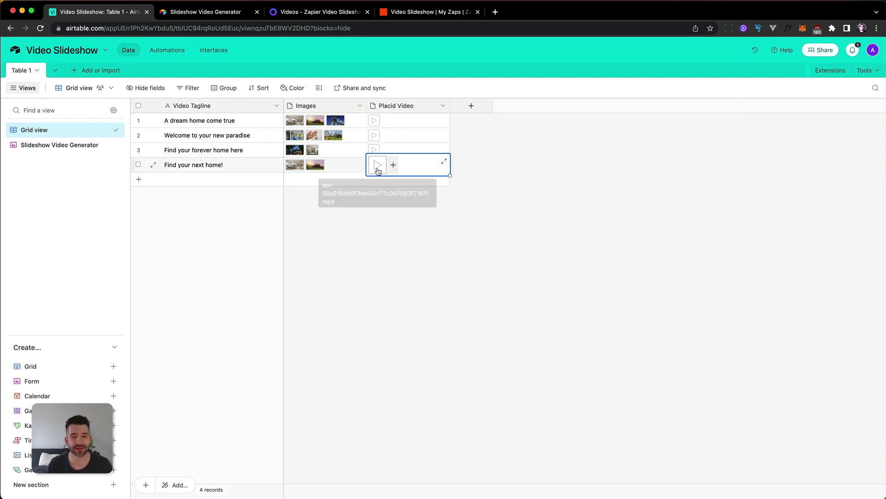
click(380, 166)
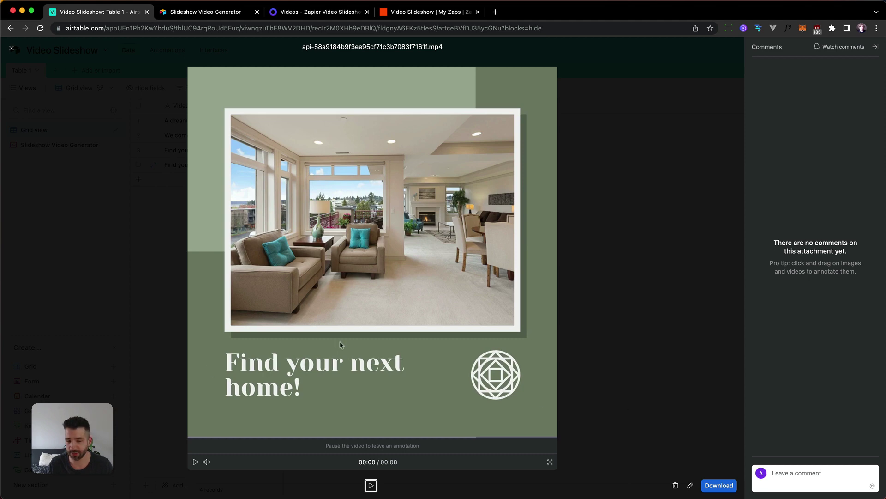
click(198, 462)
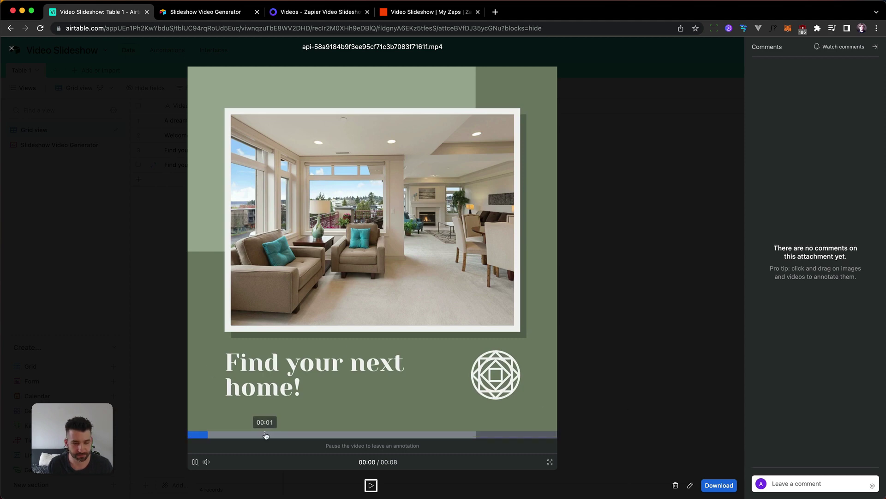
click(392, 436)
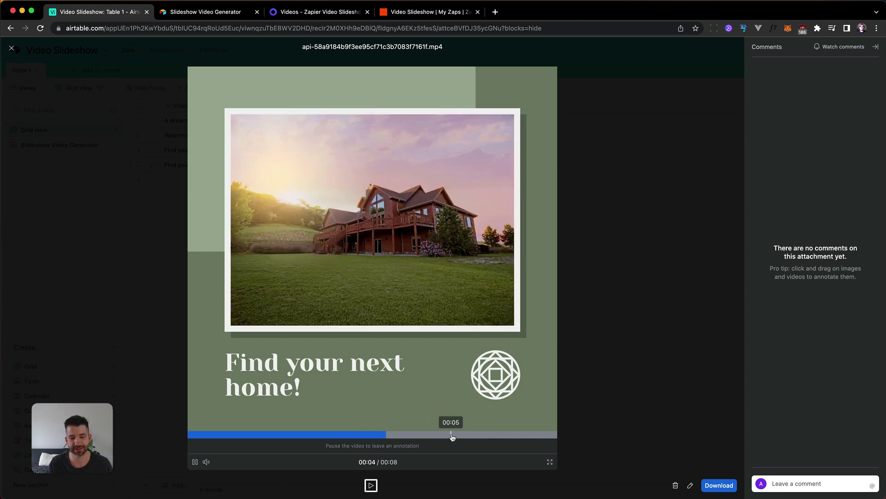
click(324, 436)
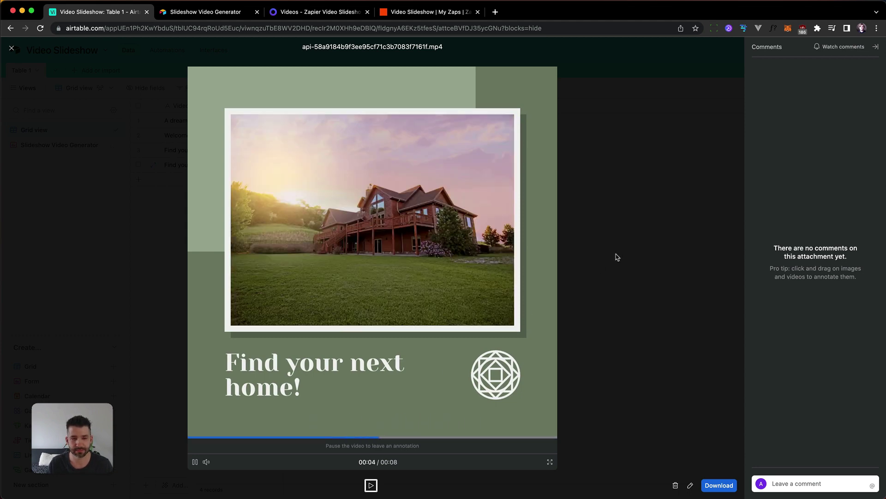
click(617, 256)
Step: Deselect the Placid Video cell to view all four records with their videos
click(555, 266)
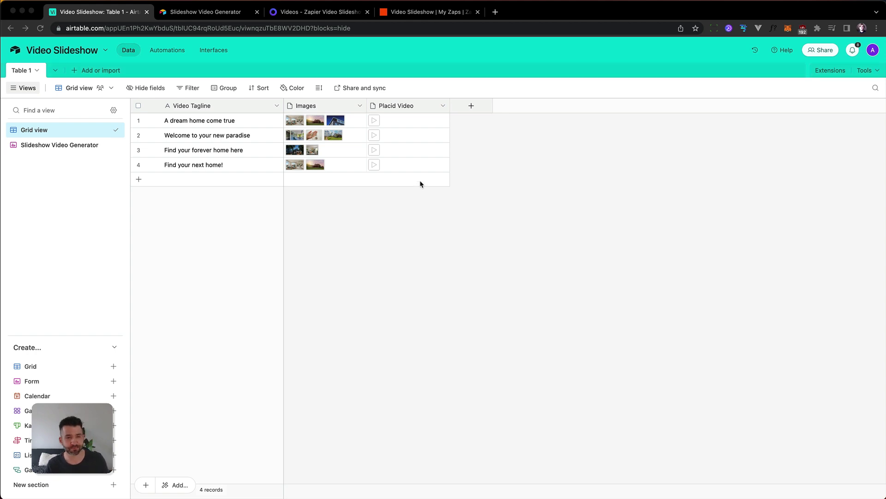
Step: Open the Calm E-commerce template in Placid and start configuring its animations
click(325, 14)
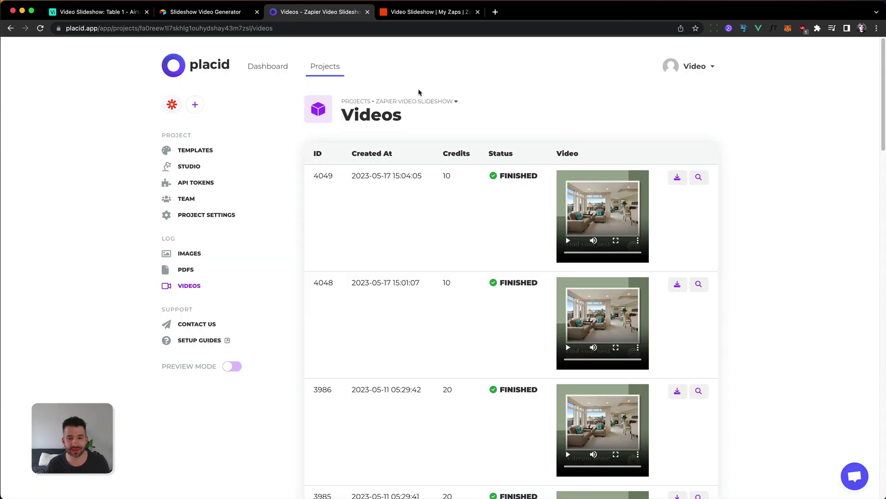
click(196, 150)
click(441, 198)
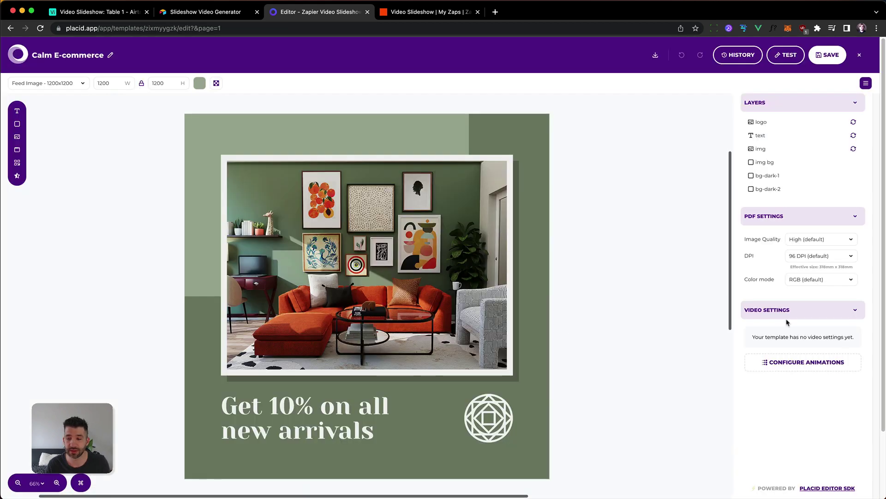
click(827, 366)
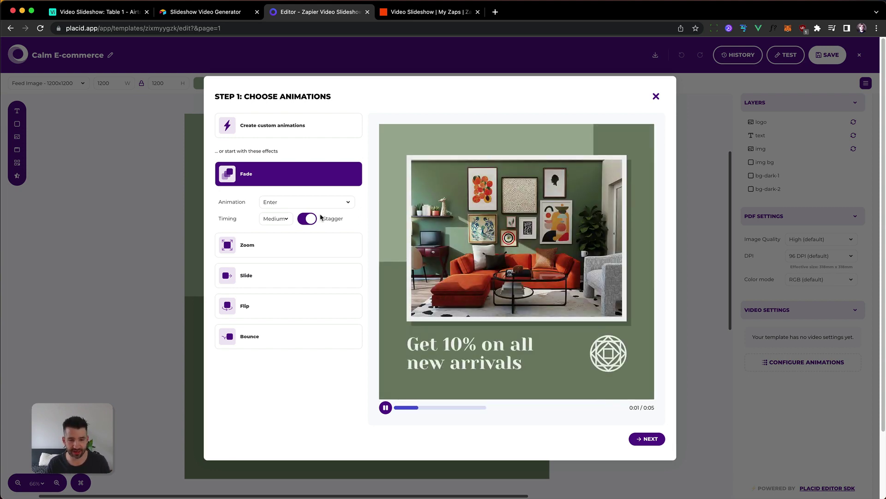
Step: Preview the Slide starter with Enter & Exit, then settle on Fade and continue
drag(412, 410, 396, 409)
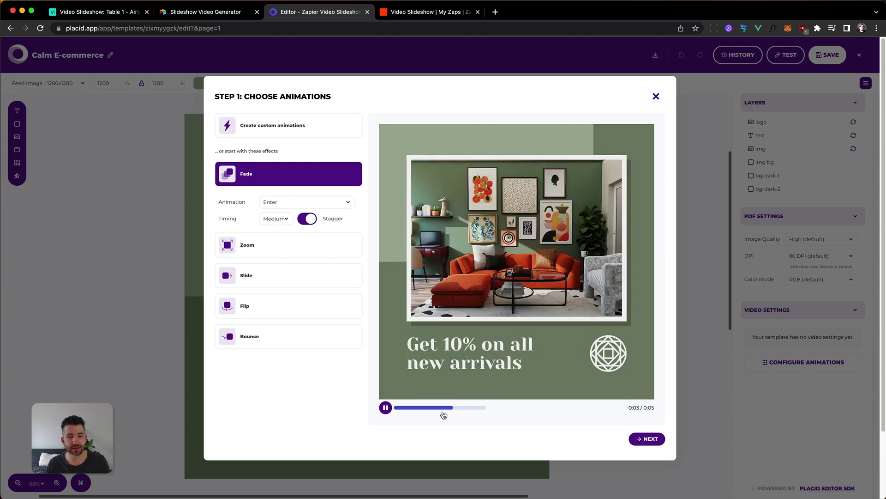
click(296, 275)
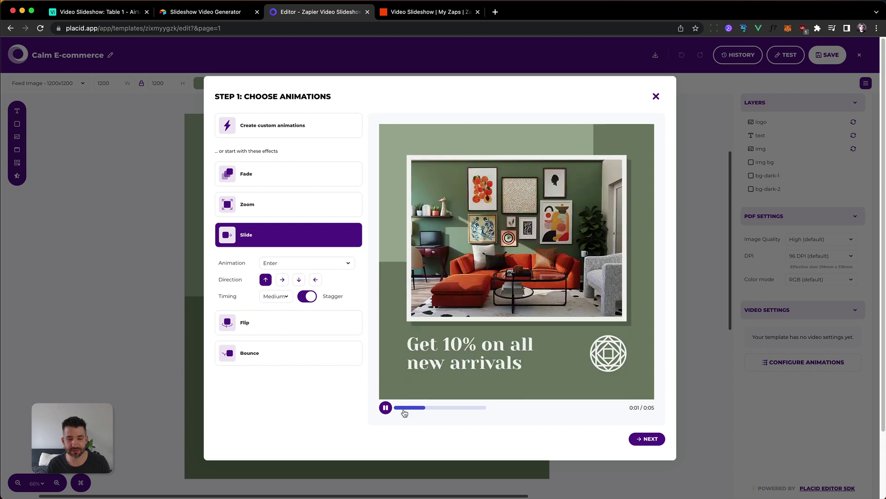
click(397, 408)
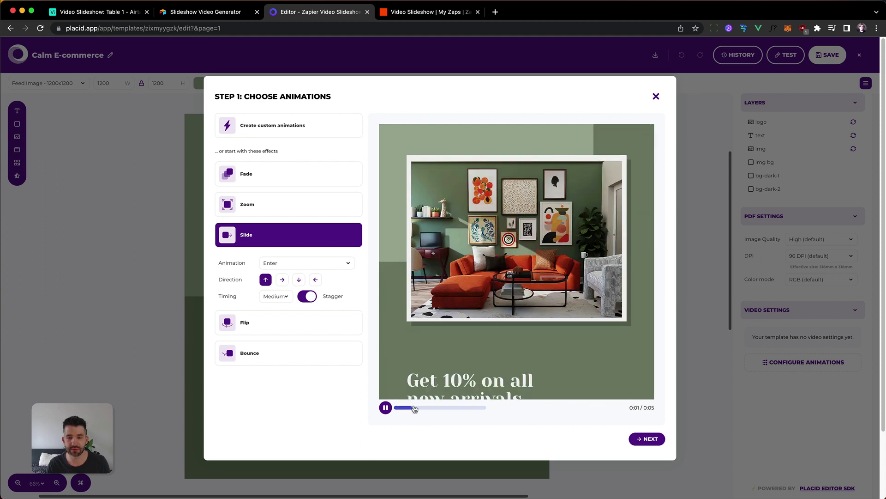
drag(450, 408, 477, 408)
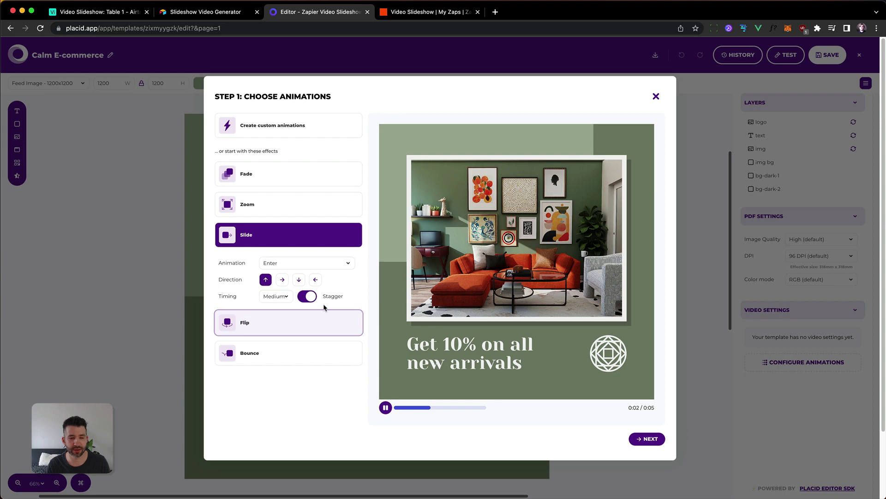
click(305, 264)
click(283, 282)
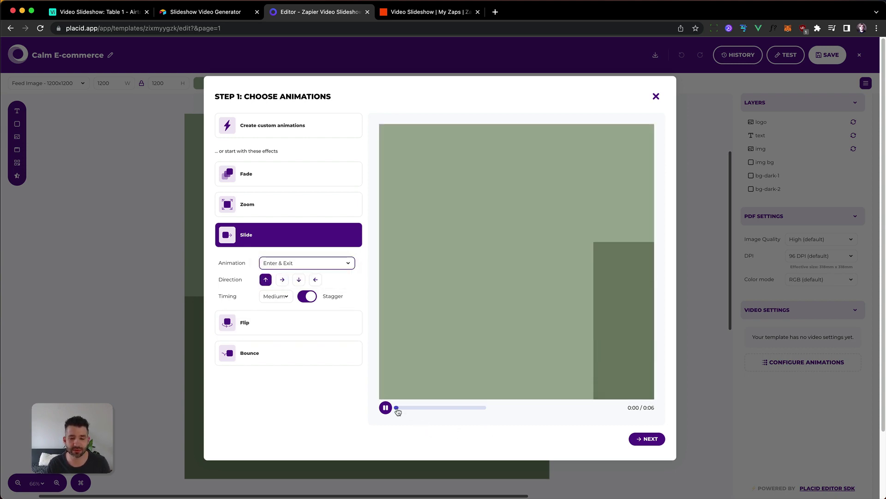
drag(461, 413, 395, 410)
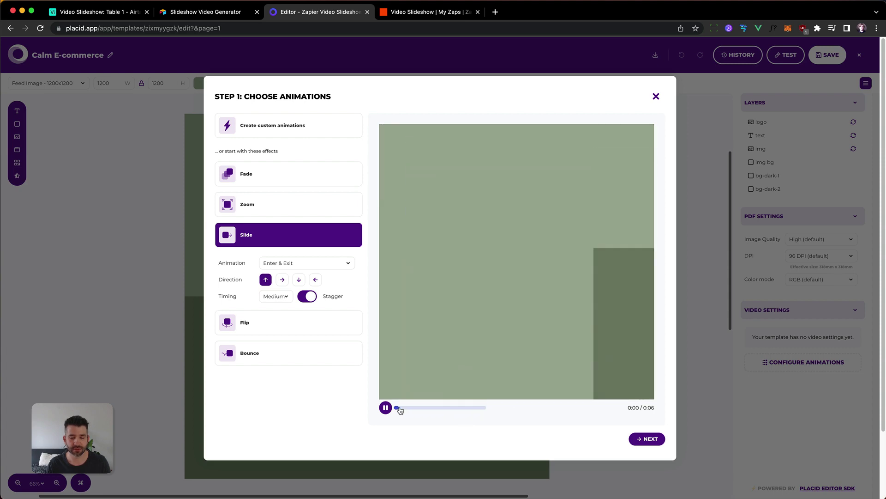
click(252, 175)
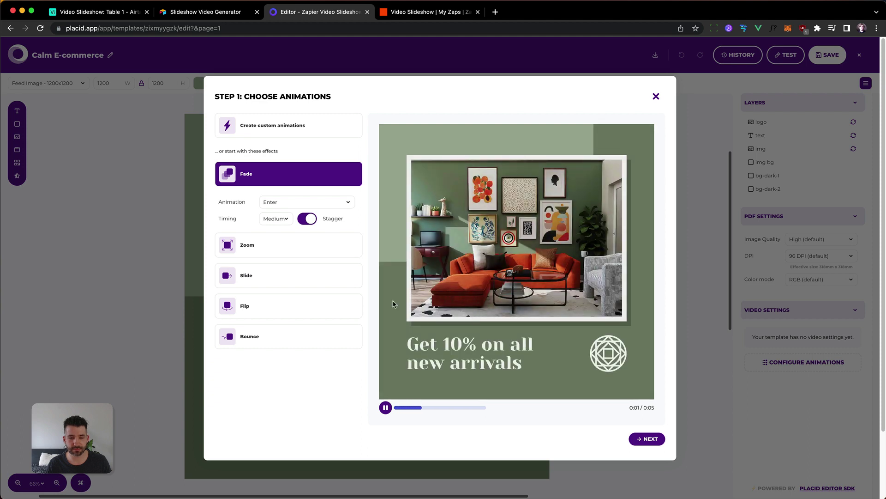
click(645, 440)
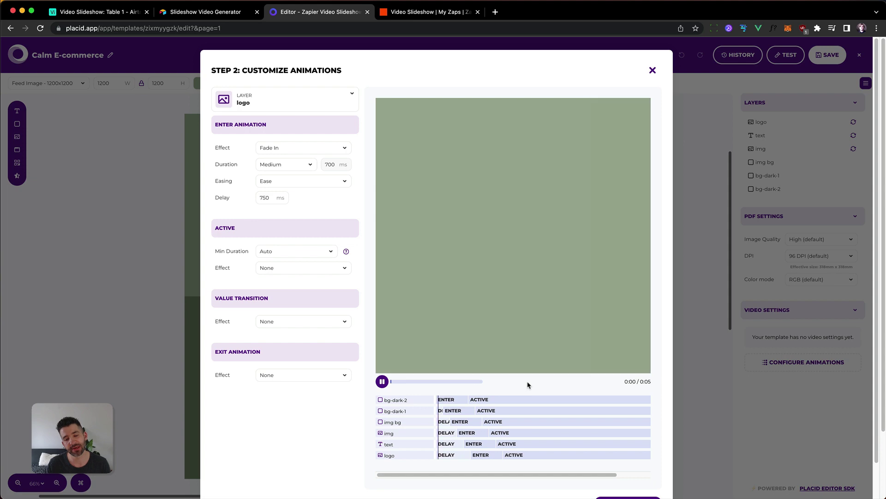
Step: Set the text layer's Enter Effect to Slide In Up
click(258, 97)
click(240, 136)
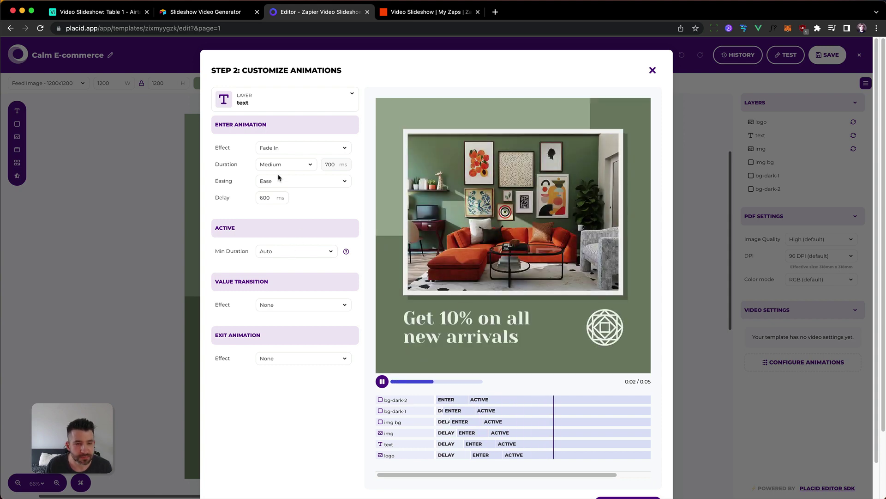
click(281, 149)
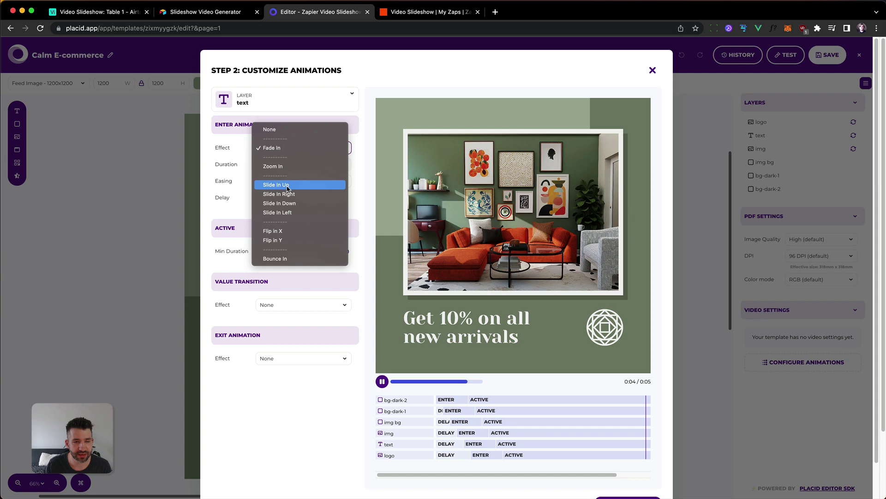
click(309, 185)
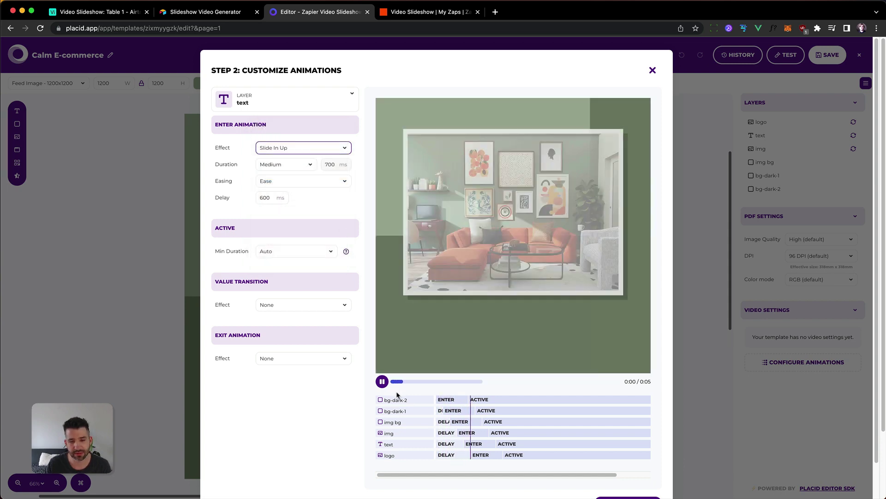
Step: Set the logo layer's Enter Effect to Slide In Right and replay the preview
click(224, 93)
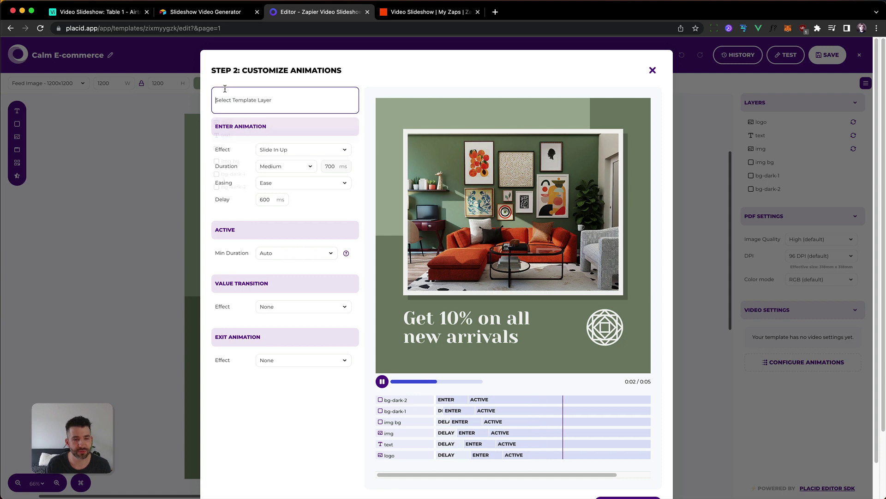
click(251, 126)
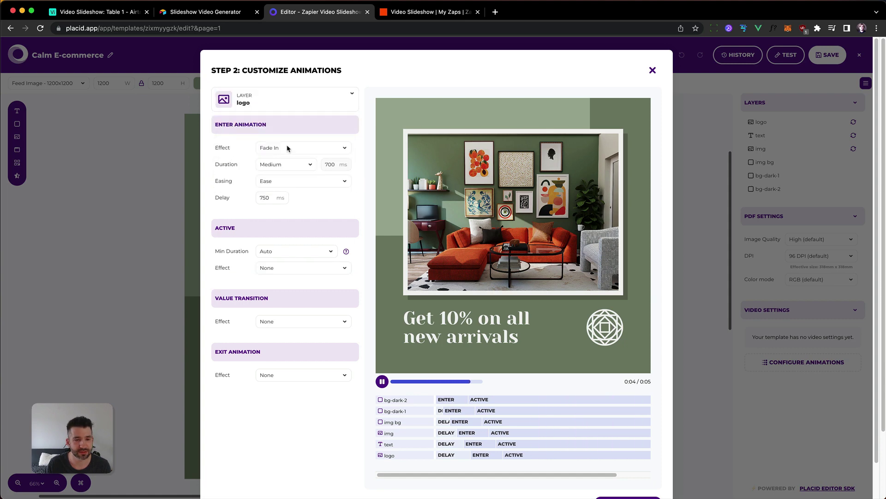
click(288, 148)
click(295, 193)
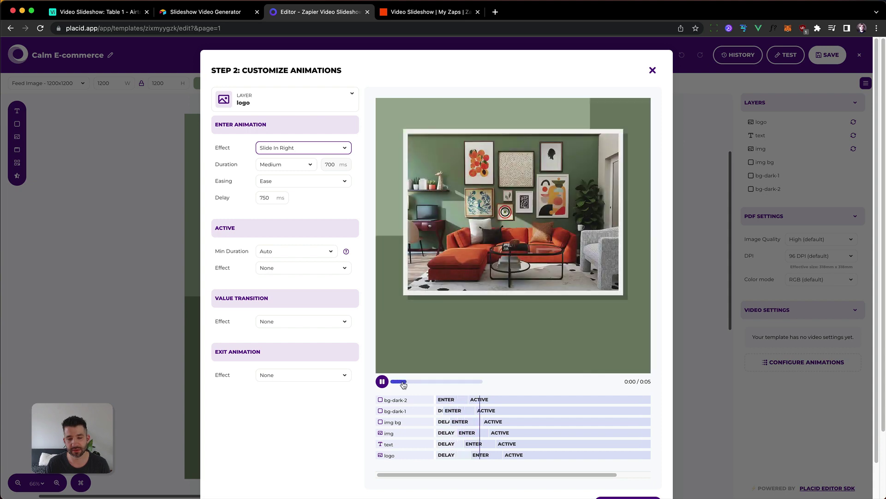
click(407, 382)
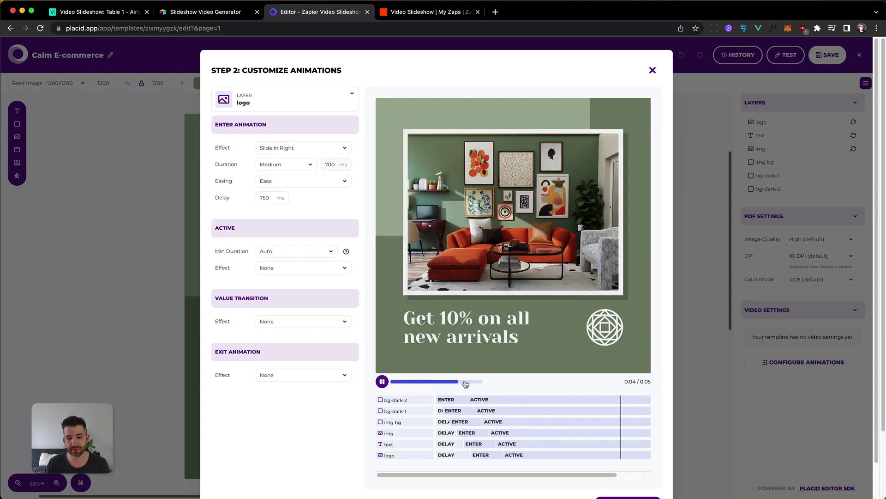
drag(474, 382, 403, 386)
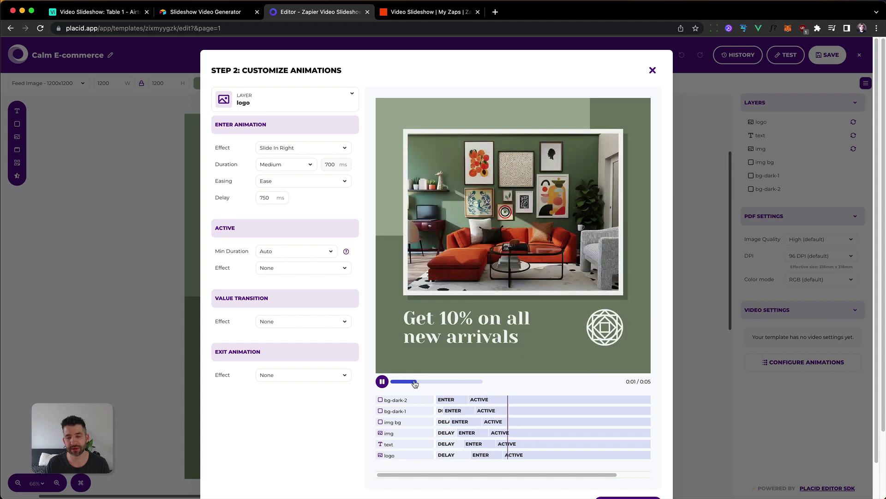
click(404, 383)
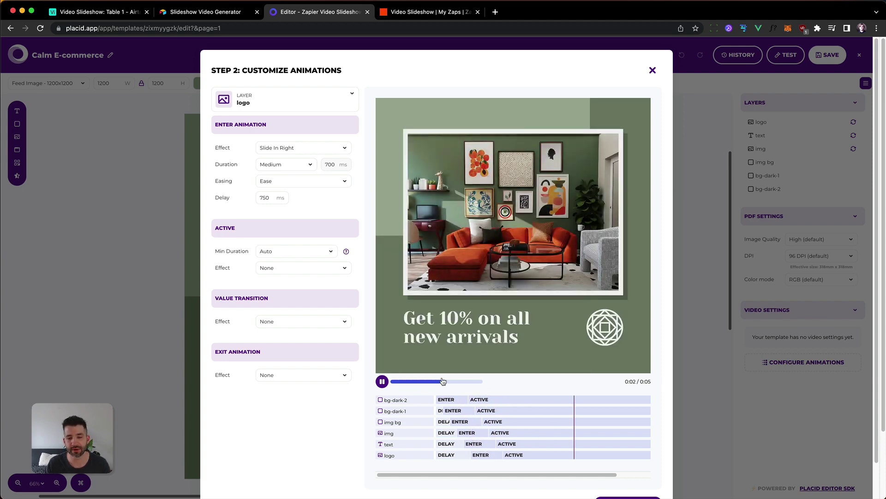
click(386, 384)
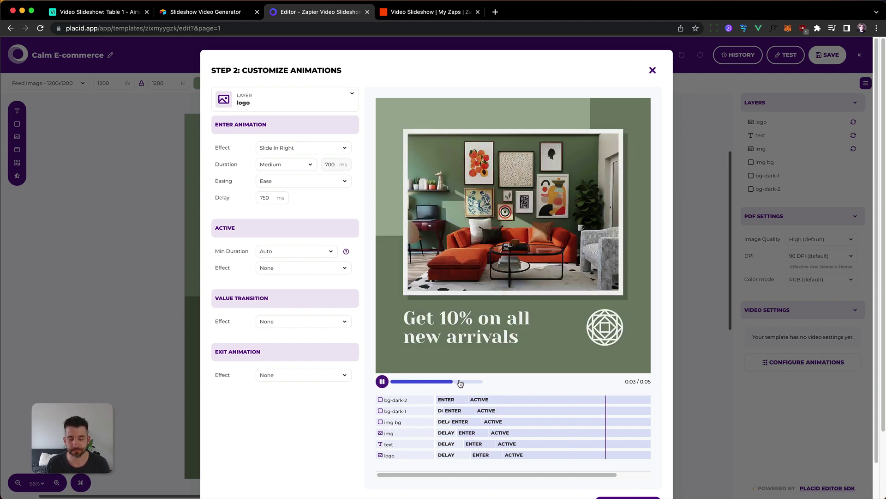
click(457, 389)
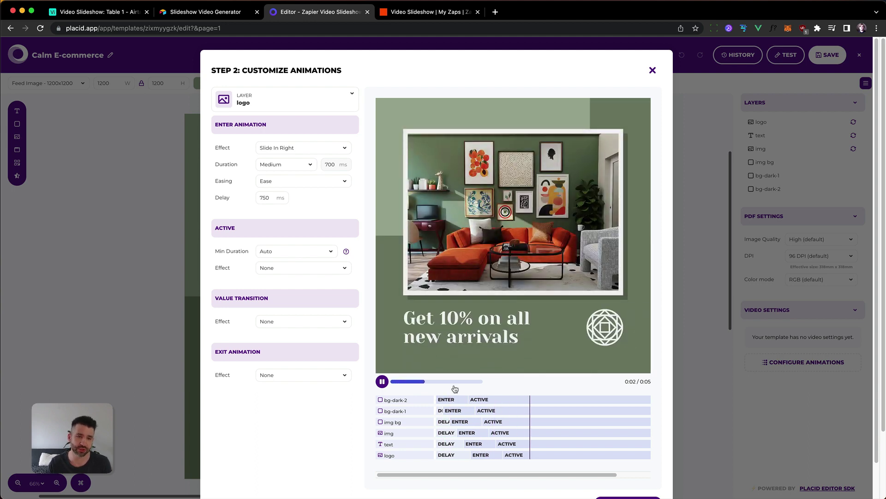
Step: Give the img layer the Ken Burns active effect, with Min Duration returned from 4s to Auto
click(270, 98)
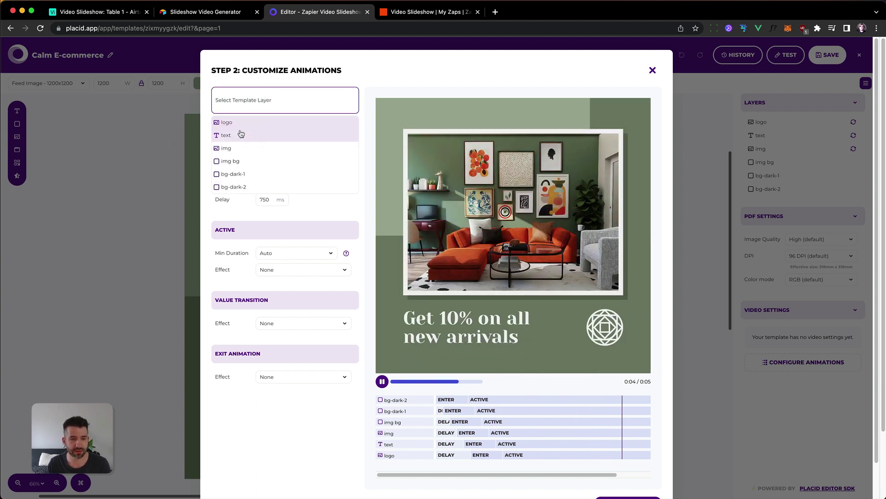
click(239, 152)
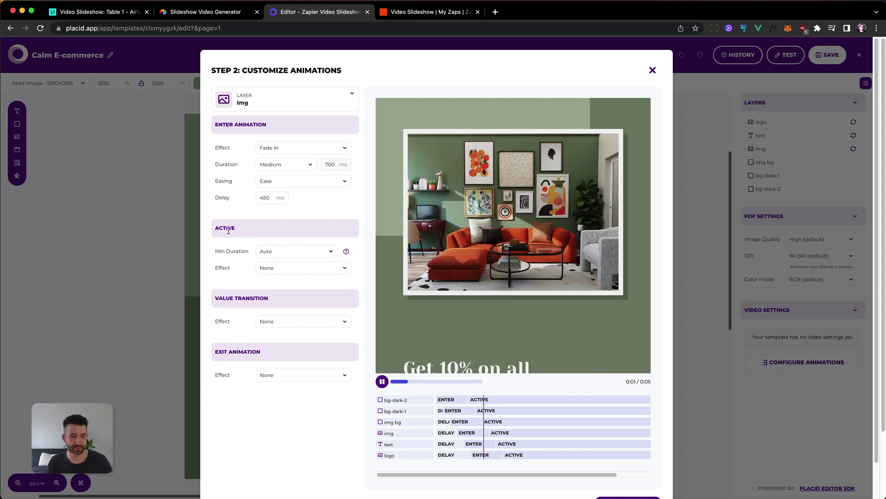
click(264, 253)
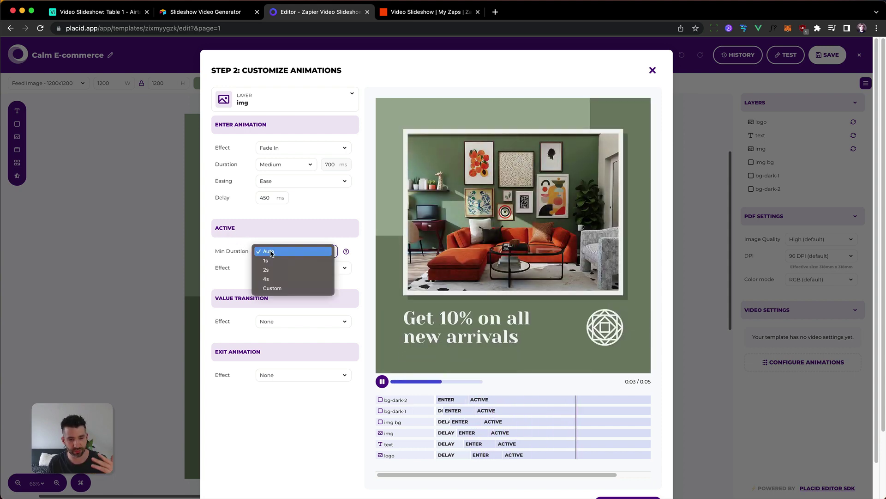
click(272, 275)
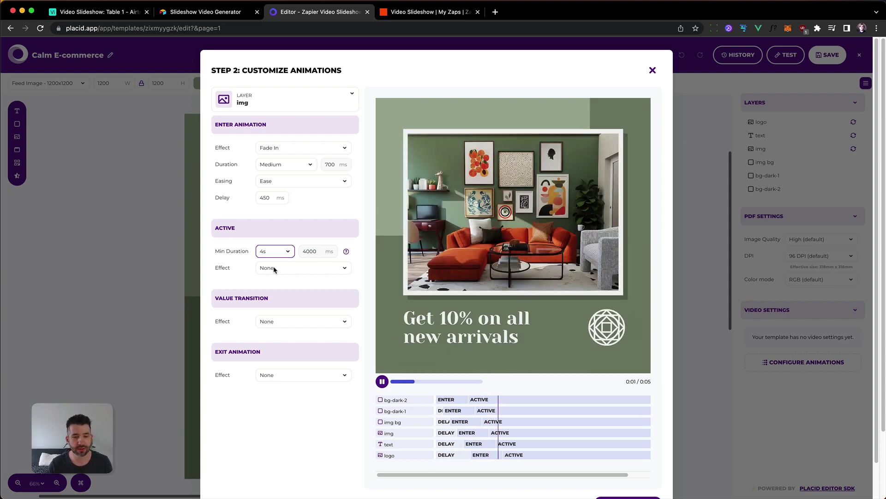
click(274, 268)
click(276, 277)
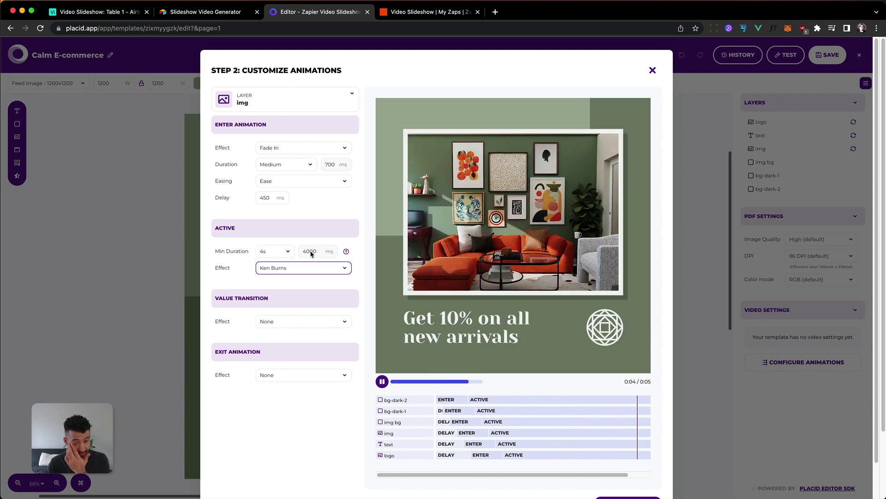
click(287, 253)
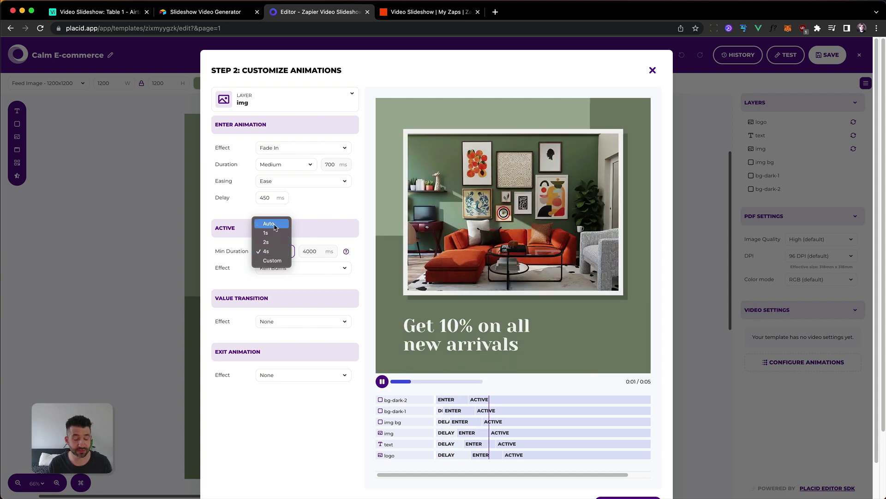
click(283, 268)
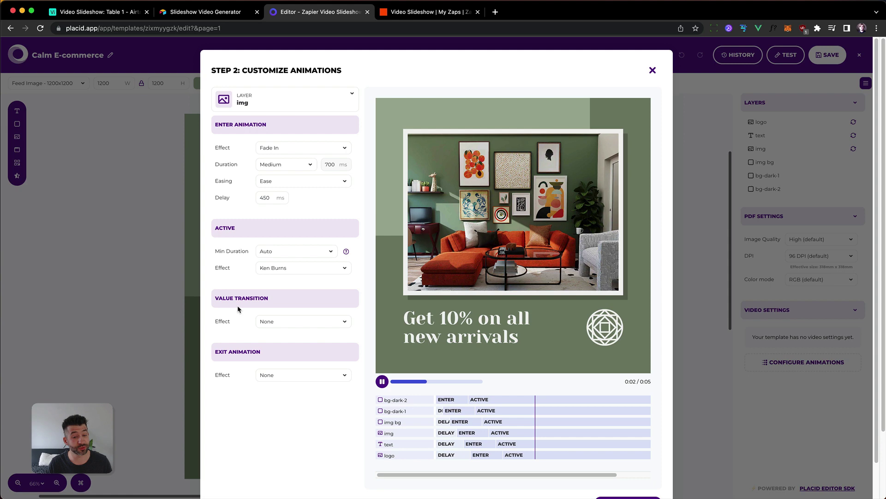
Step: Set the img layer's Value Transition to Cross Fade after briefly trying Fade
click(271, 325)
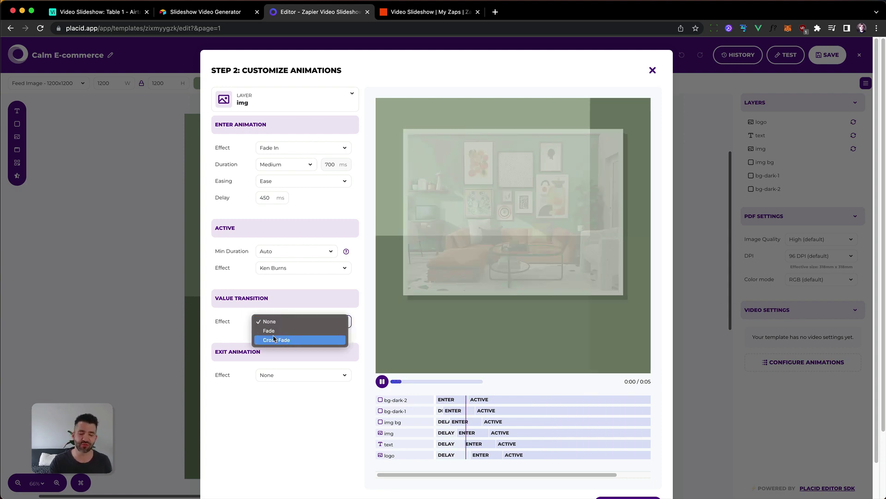
click(274, 339)
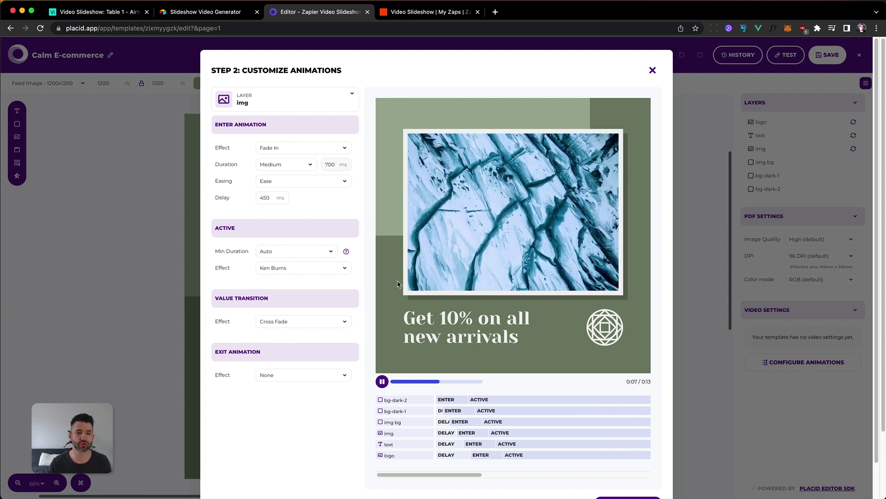
click(288, 321)
click(282, 312)
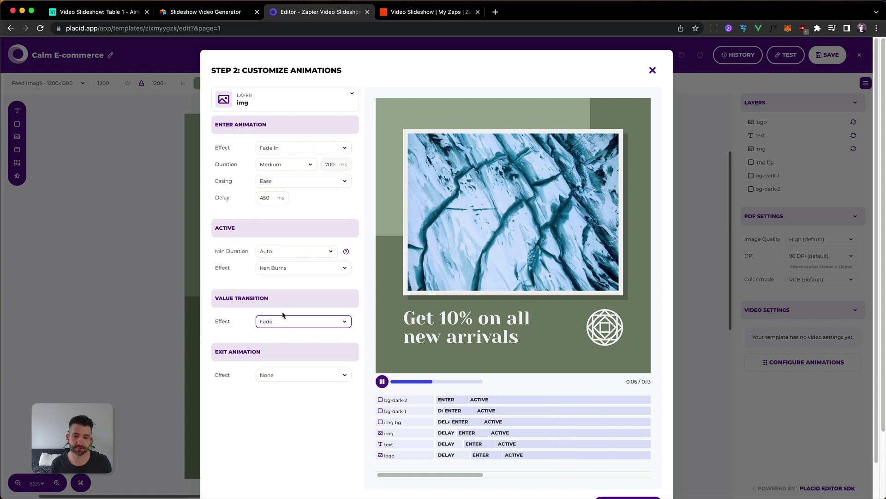
click(280, 320)
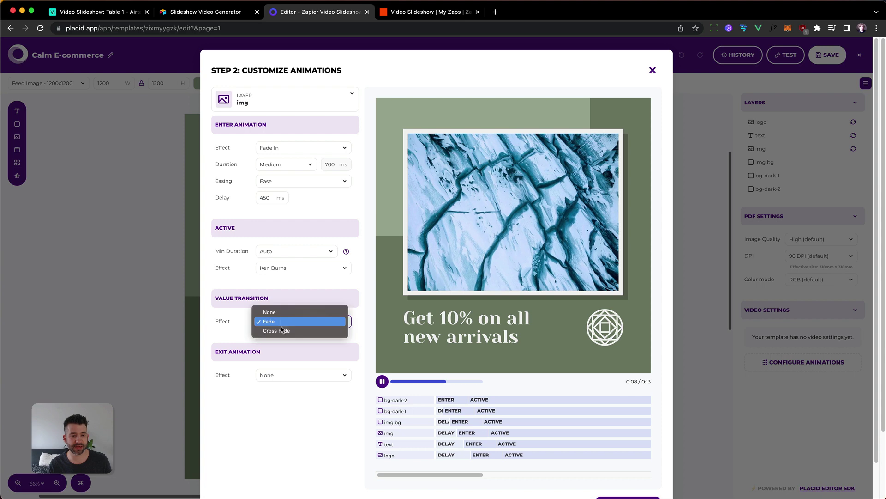
click(284, 331)
Step: Apply the animation settings, save the template and close the editor
click(313, 420)
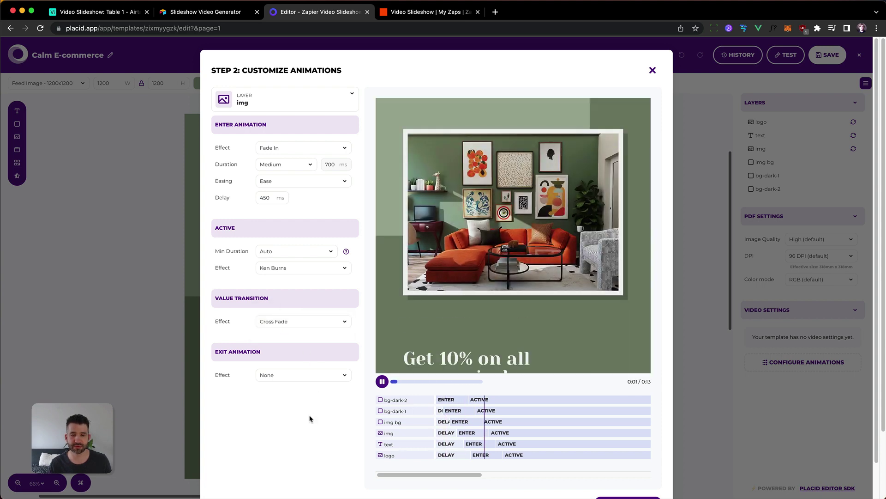
scroll(311, 410, down, 2)
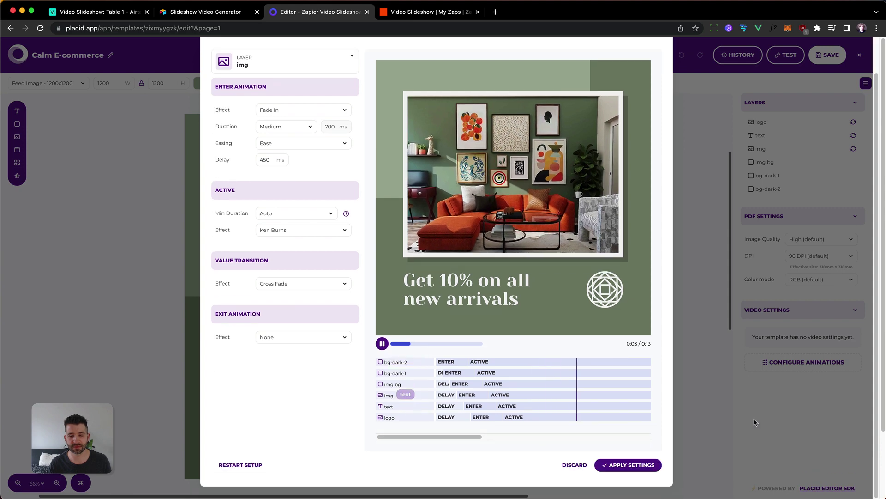
click(630, 465)
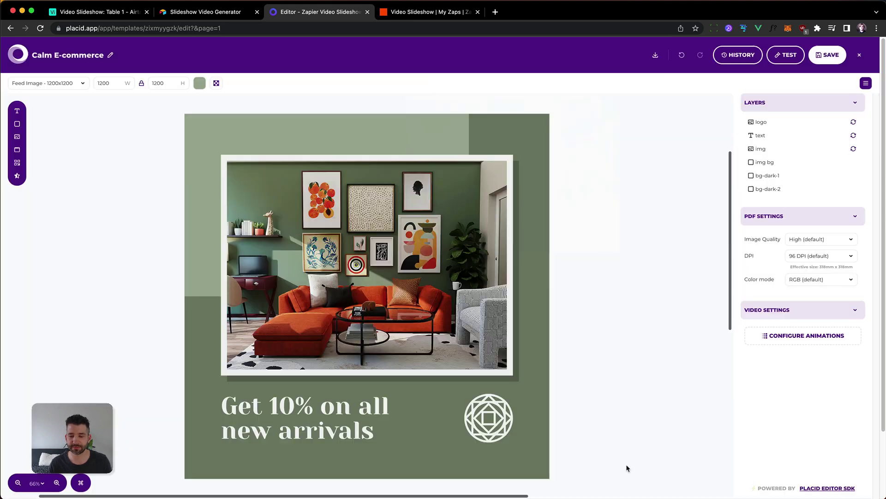
click(827, 54)
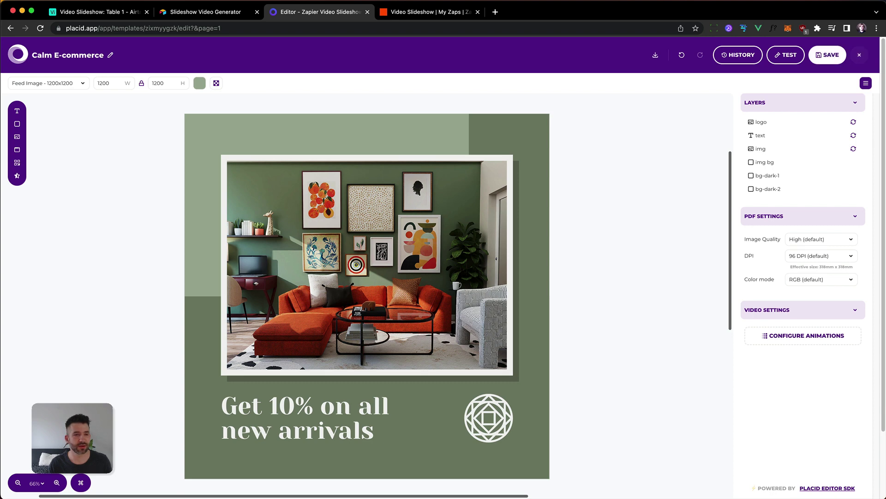
click(860, 55)
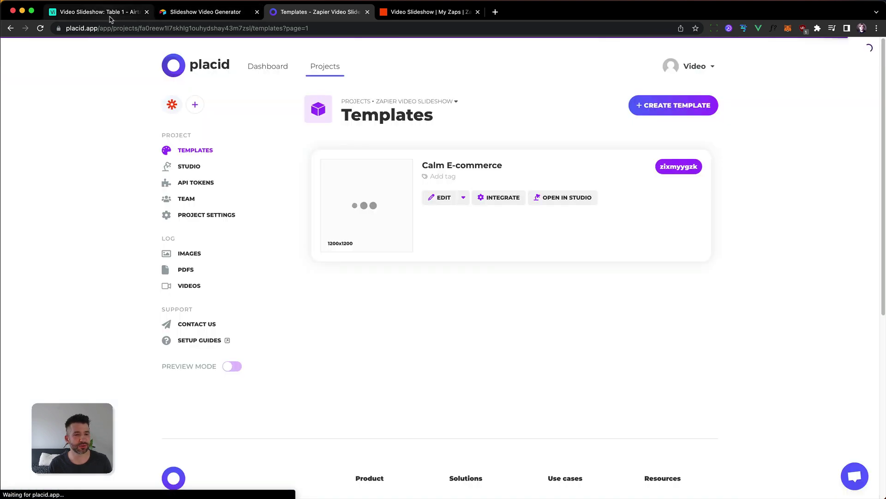
Step: Open a fresh Slideshow Video Generator form, closing the old submitted form tab
click(111, 19)
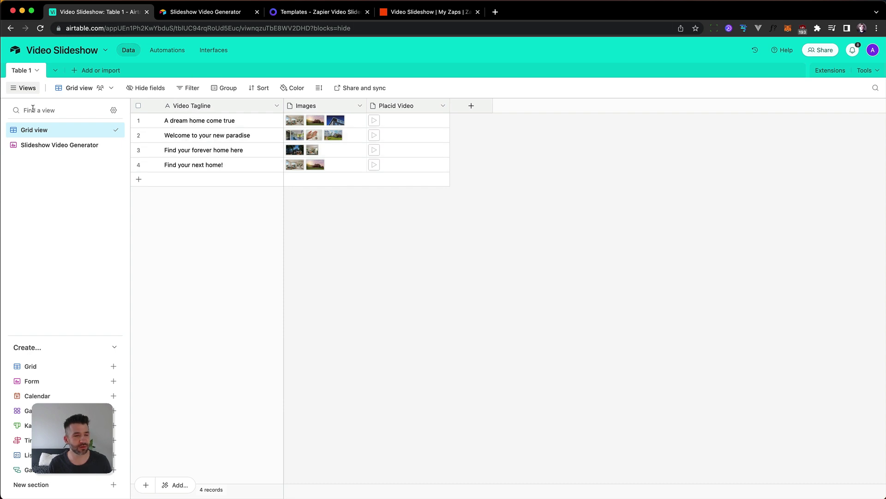
click(48, 146)
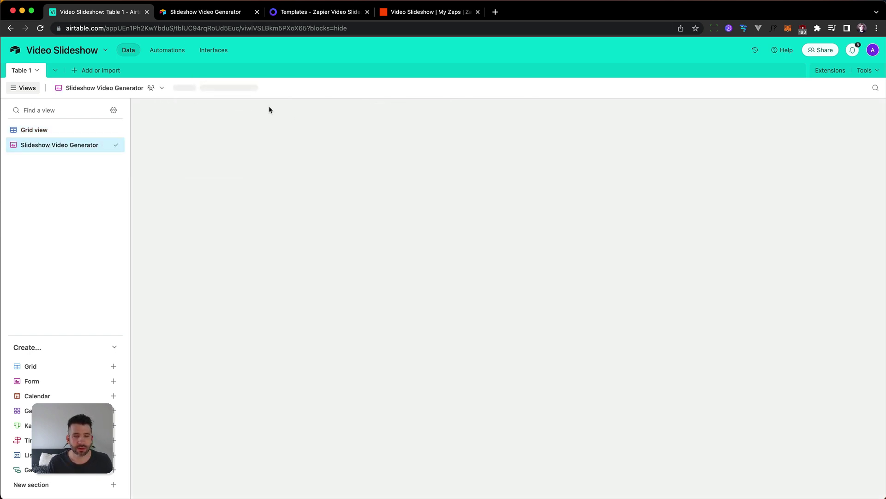
click(261, 89)
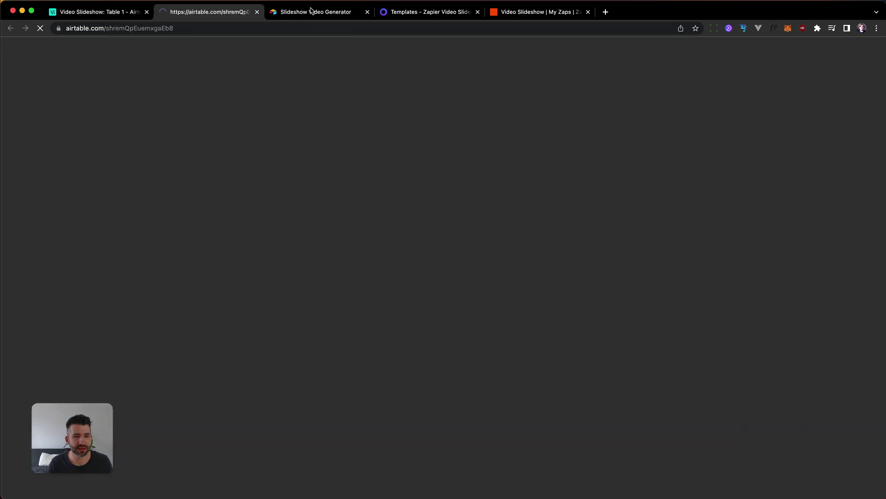
click(279, 17)
key(ctrl+w)
click(193, 16)
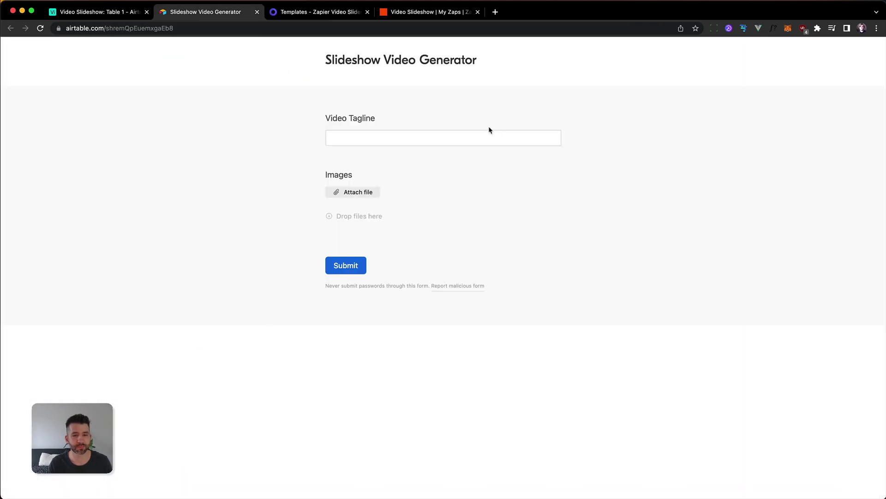
Step: Submit the form with tagline 'Your dream home!' and three unsplash images attached
click(414, 139)
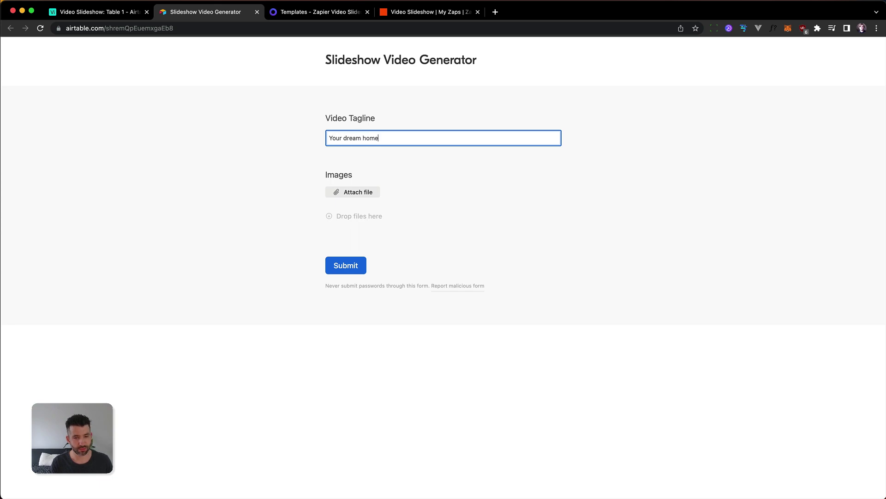
click(356, 192)
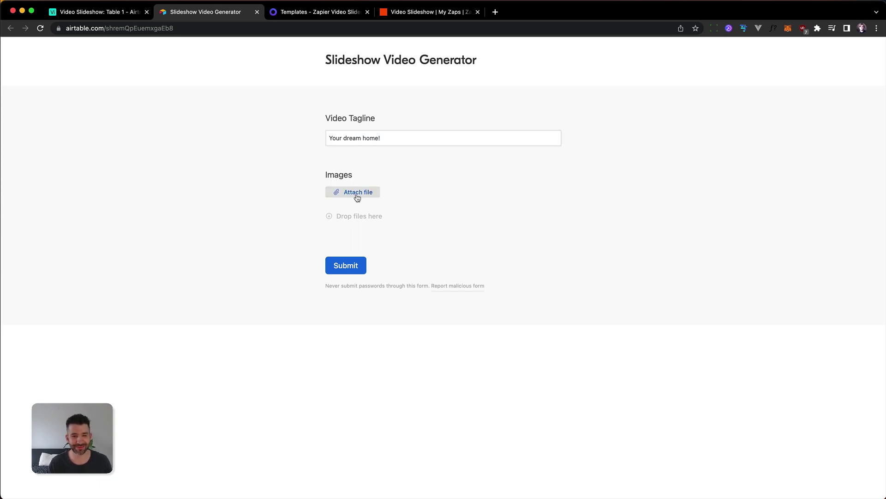
click(520, 333)
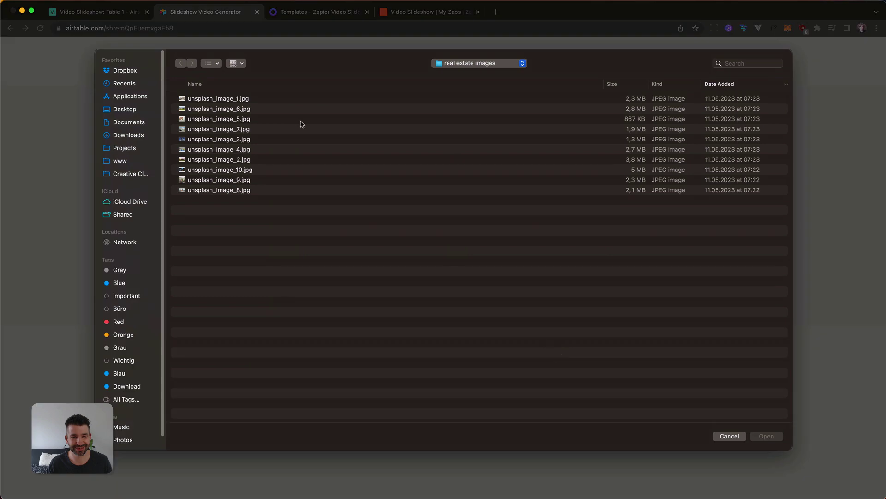
click(286, 99)
key(shift+Down)
key(shift+Down)
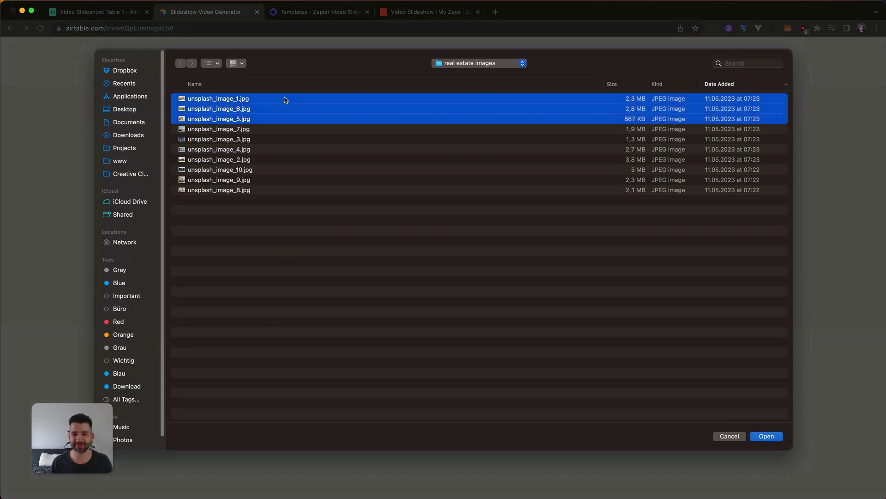
key(Return)
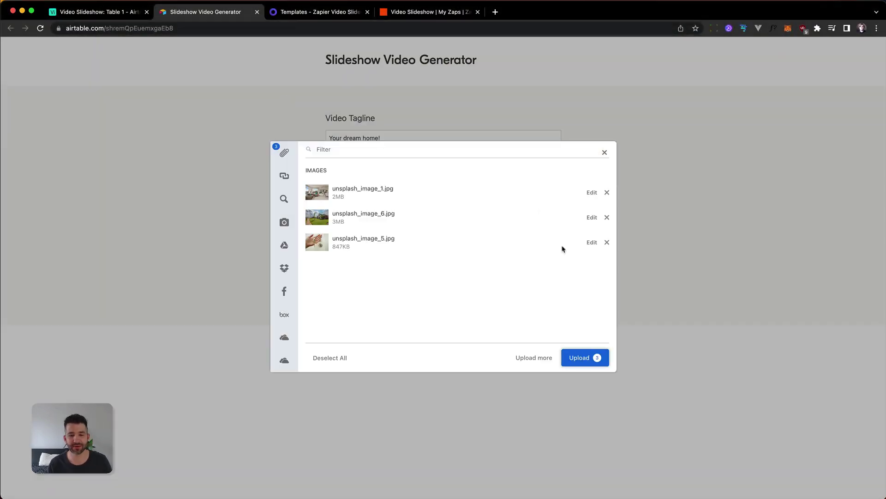
click(579, 358)
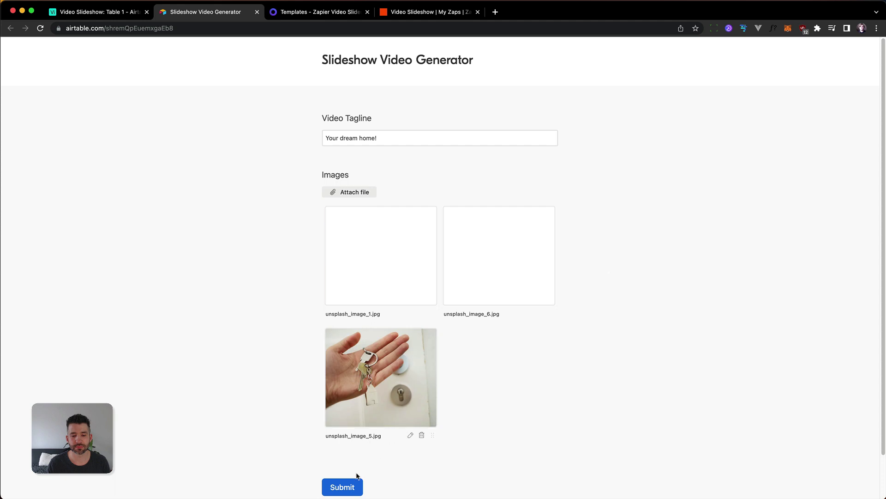
click(360, 483)
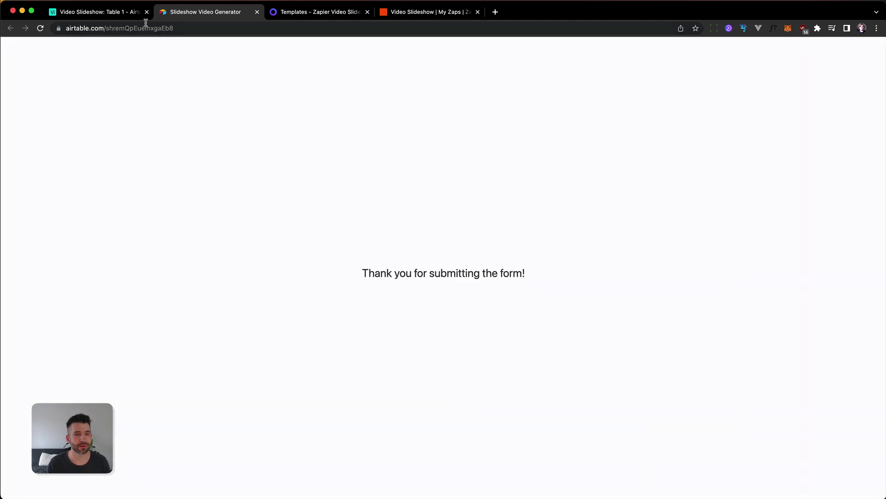
Step: Manually run the 'Step 1 - New Video' zap and close the run results
click(429, 12)
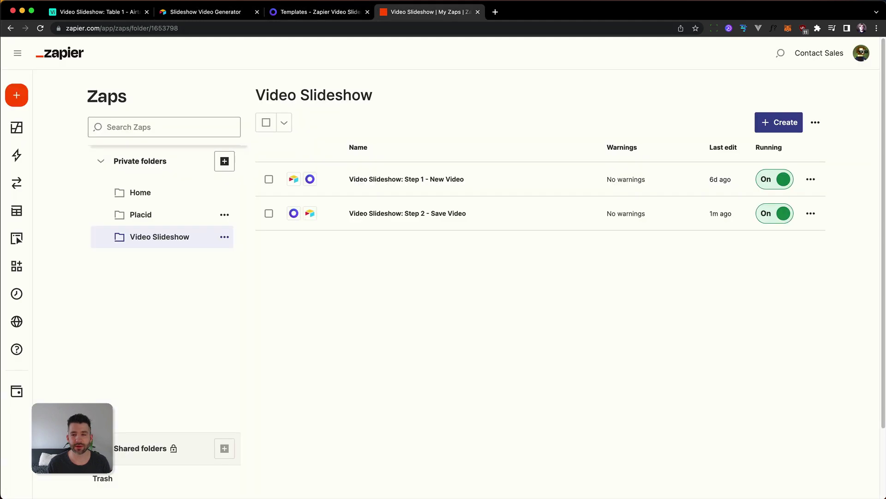
click(811, 179)
click(739, 269)
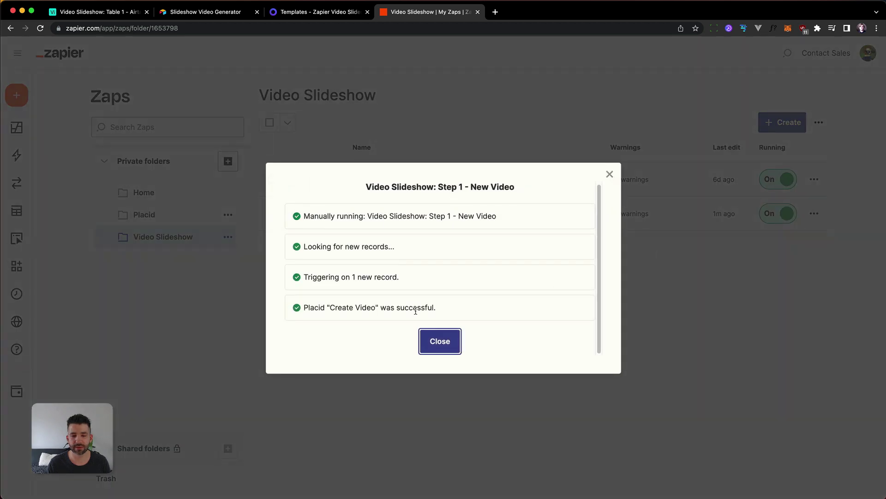
click(438, 349)
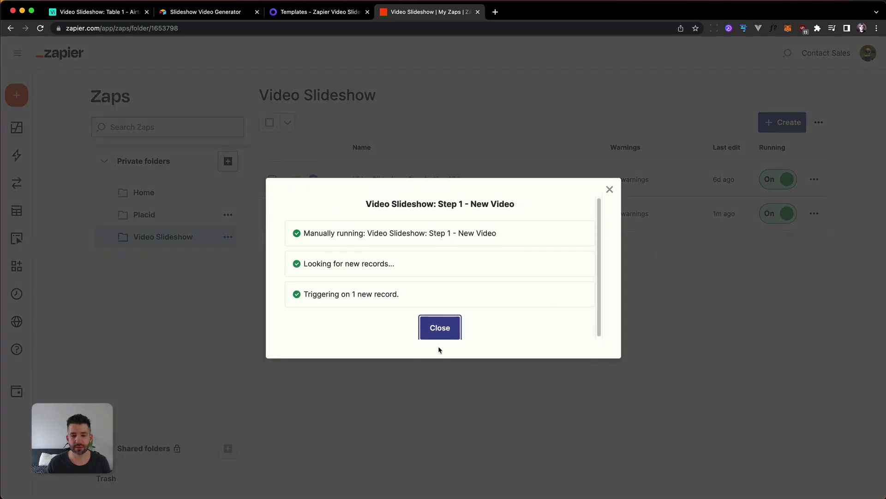
Step: Open Placid's Videos log to confirm video 4050 finished rendering
click(439, 338)
click(294, 13)
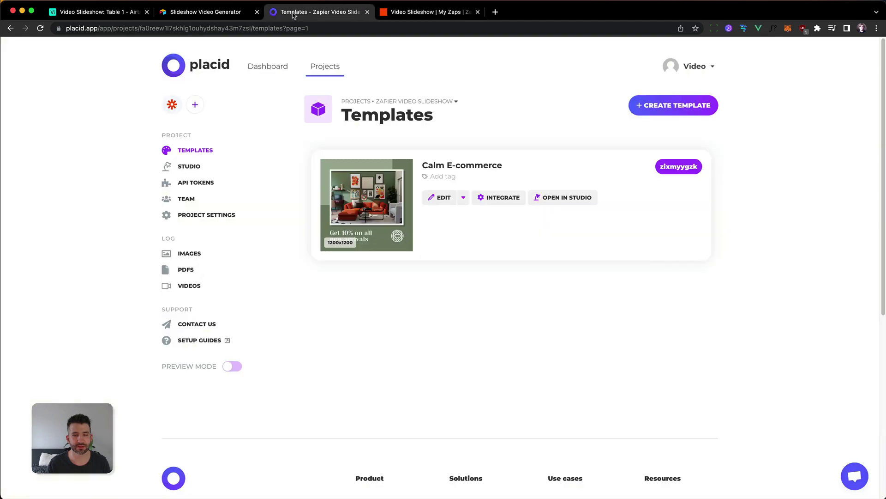
click(190, 286)
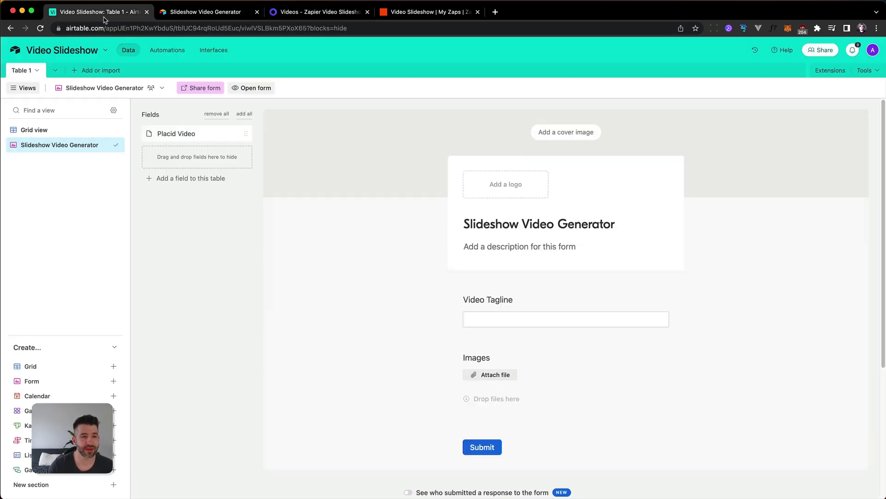
Step: Open row 5's generated 'Your dream home!' Placid video from the Airtable grid
click(105, 17)
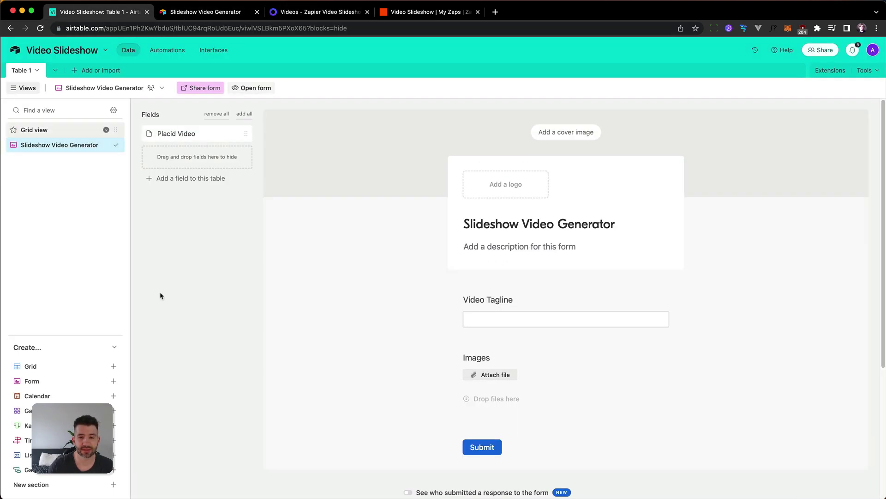
click(41, 130)
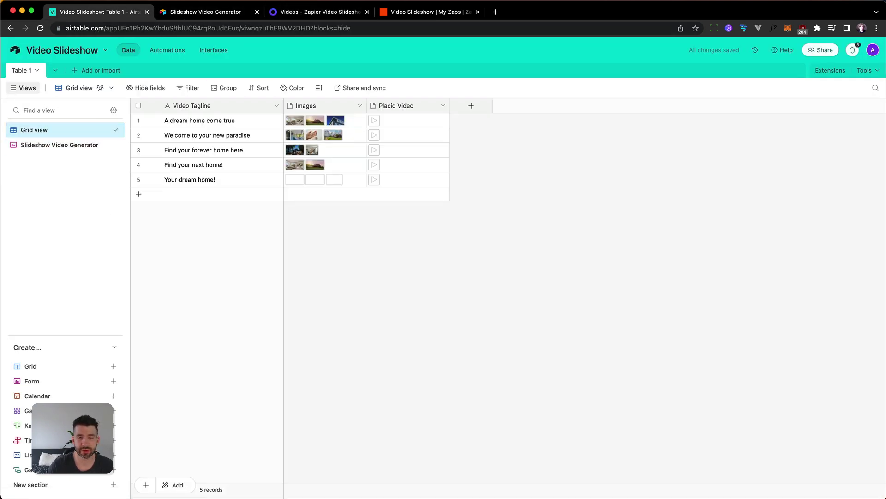
click(386, 182)
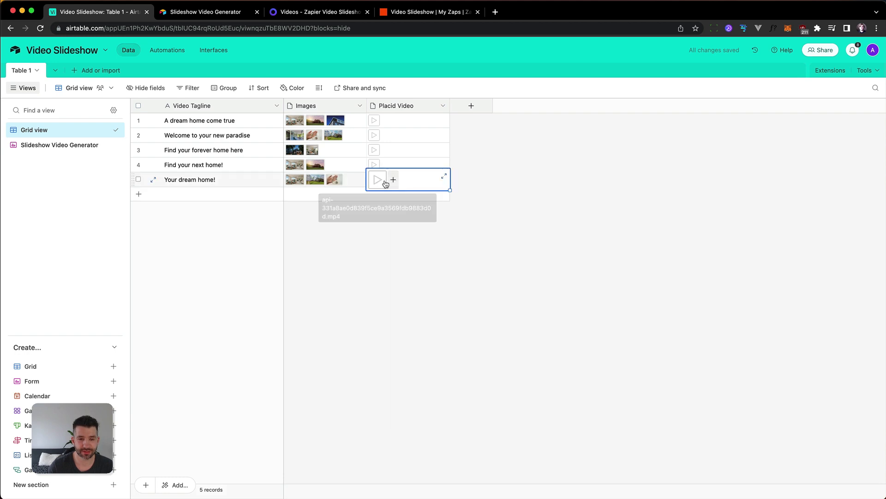
click(379, 180)
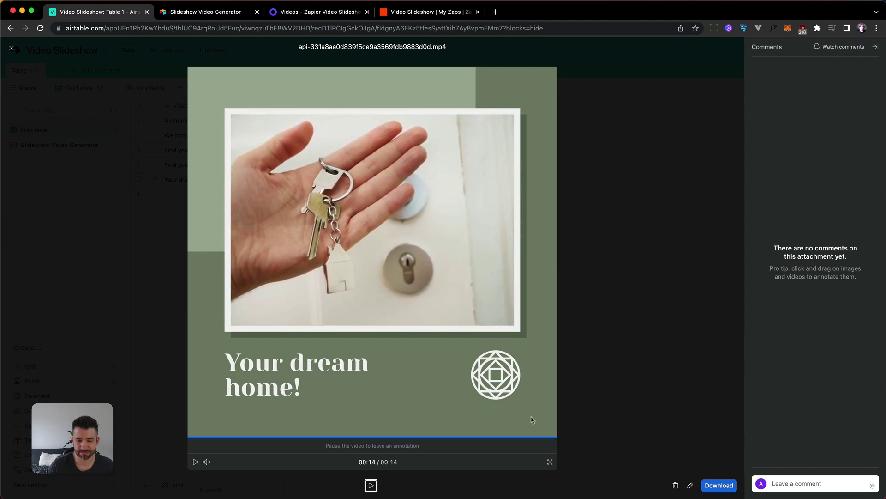
click(196, 462)
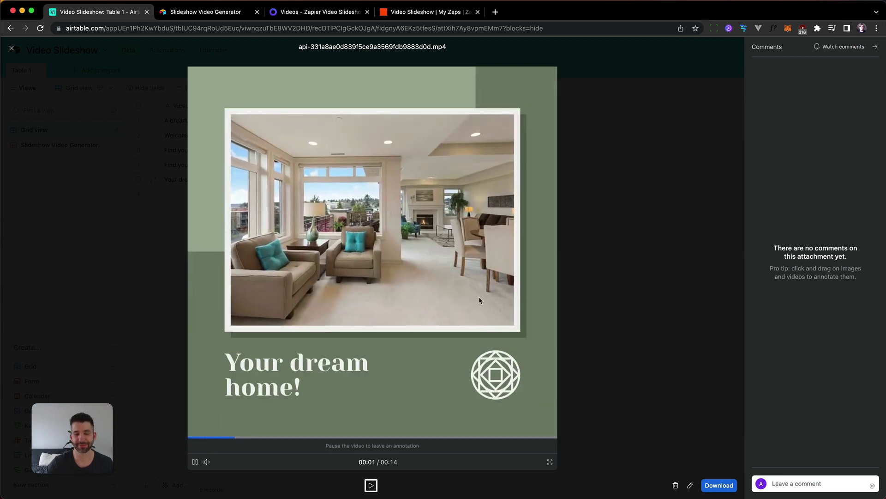